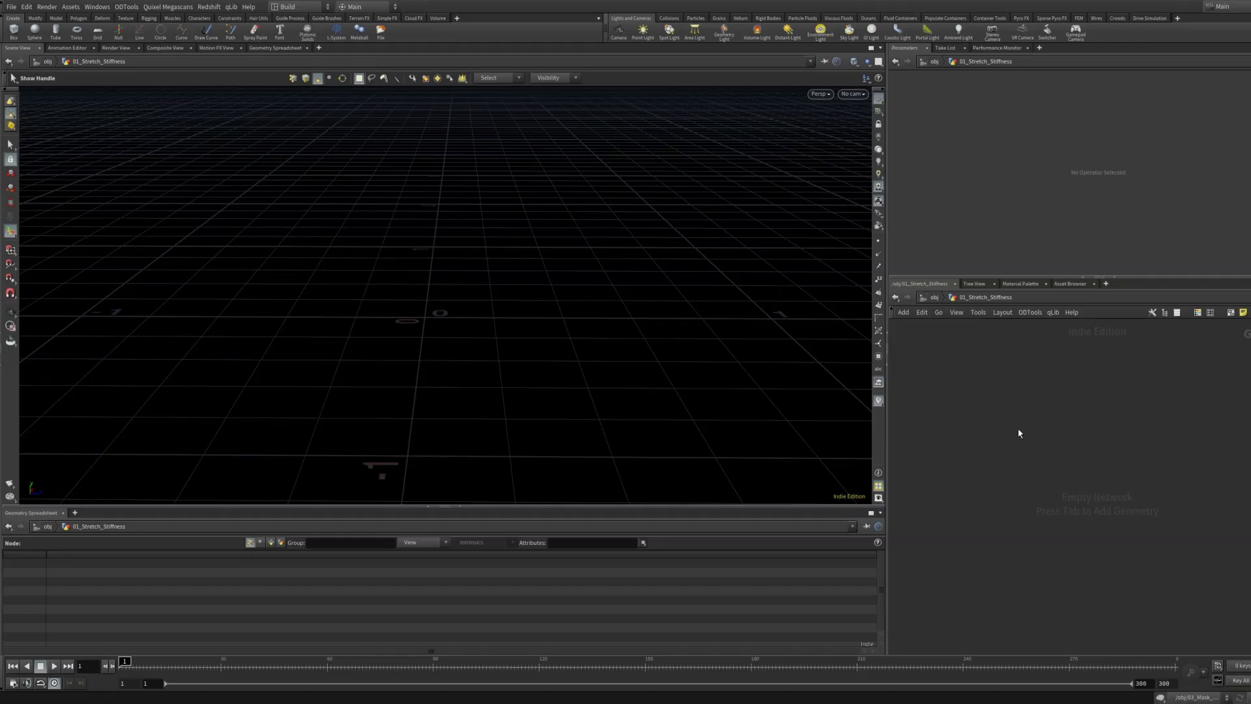
Create a grid node and set its size to 1.
{"action": "key", "text": "Tab"}
{"action": "key", "text": "Return"}
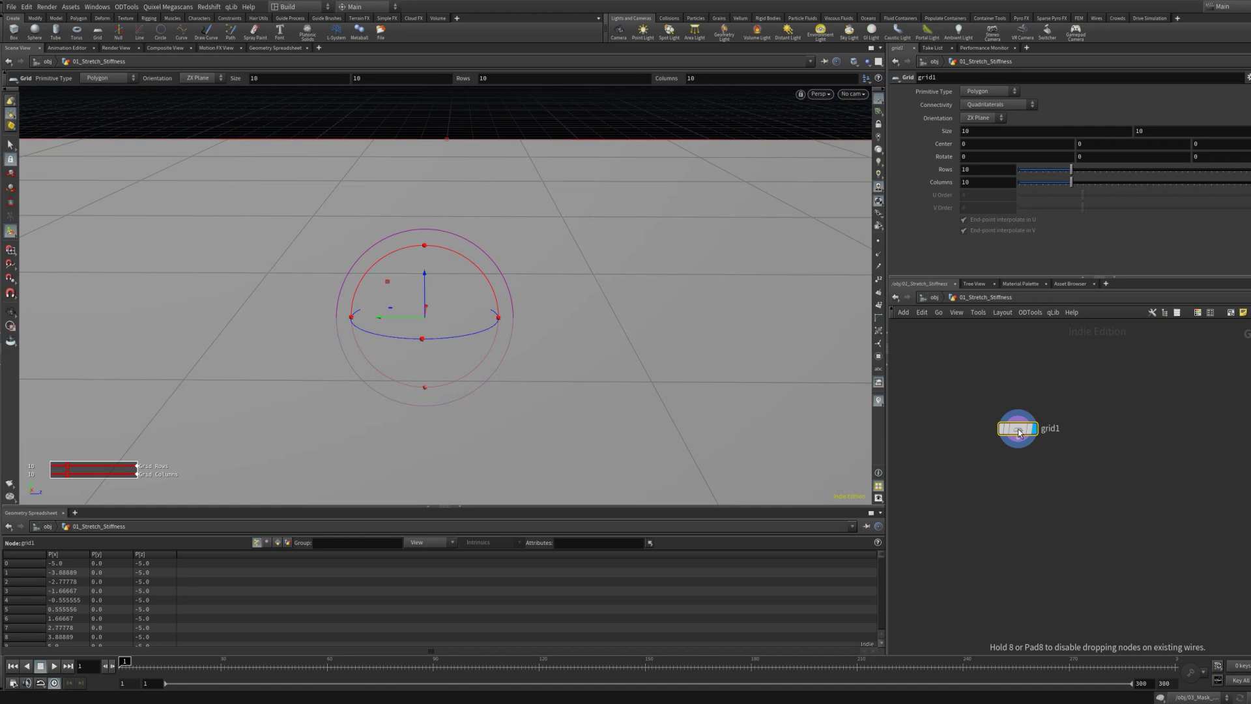
{"action": "key", "text": "Escape"}
{"action": "left_click_drag", "start_coordinate": [430, 322], "coordinate": [315, 362]}
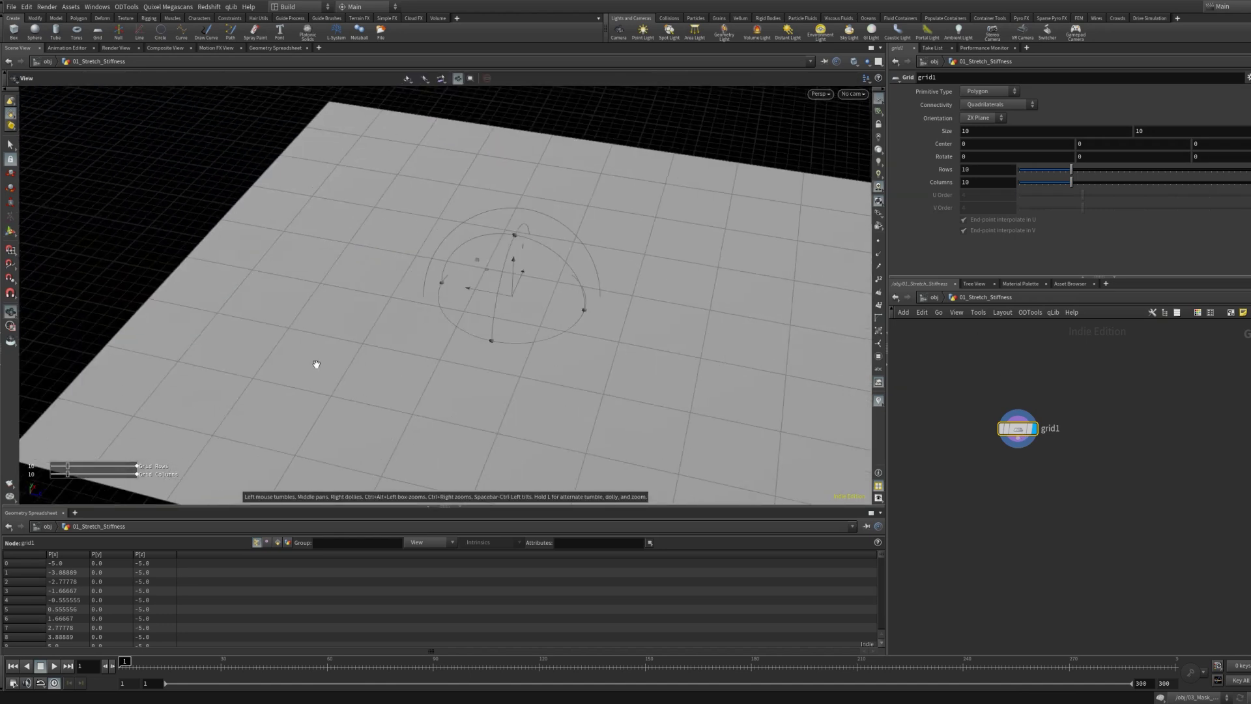
{"action": "mouse_move", "coordinate": [637, 312]}
{"action": "left_mouse_down"}
{"action": "mouse_move", "coordinate": [700, 307]}
{"action": "mouse_move", "coordinate": [570, 274]}
{"action": "mouse_move", "coordinate": [467, 355]}
{"action": "left_mouse_up"}
{"action": "key", "text": "Return"}
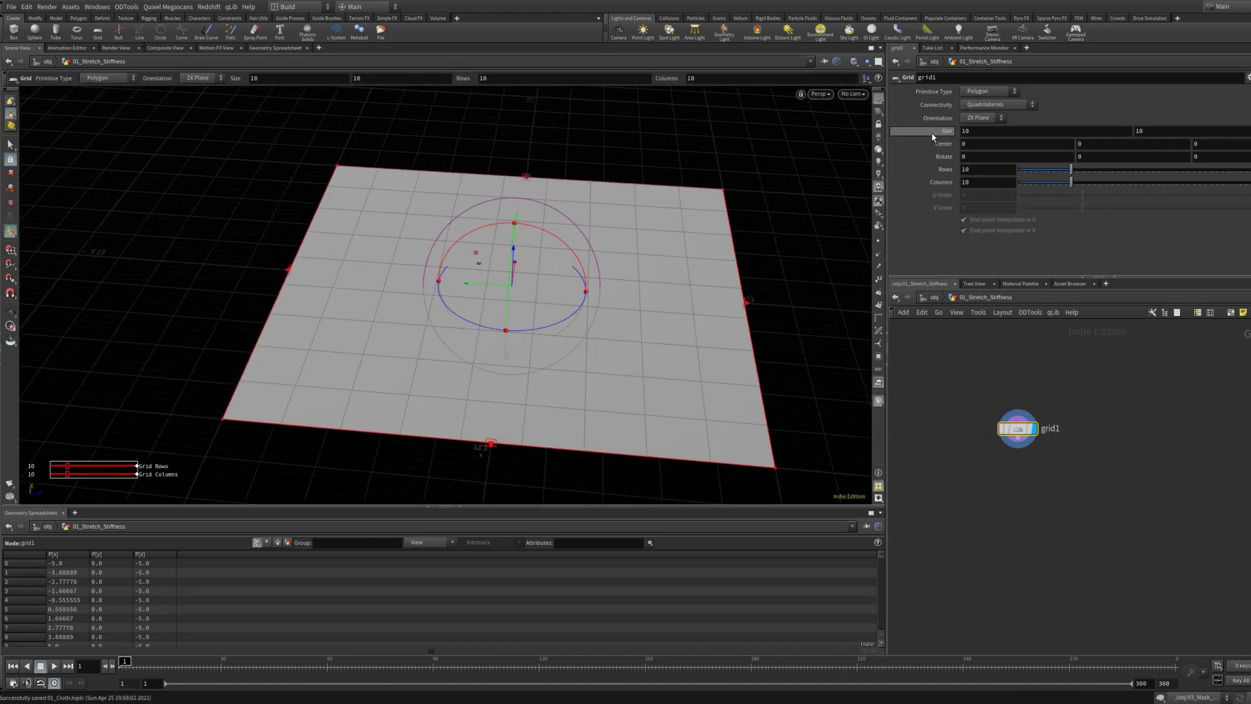
{"action": "key", "text": "Tab"}
{"action": "type", "text": "1"}
{"action": "key", "text": "Return"}
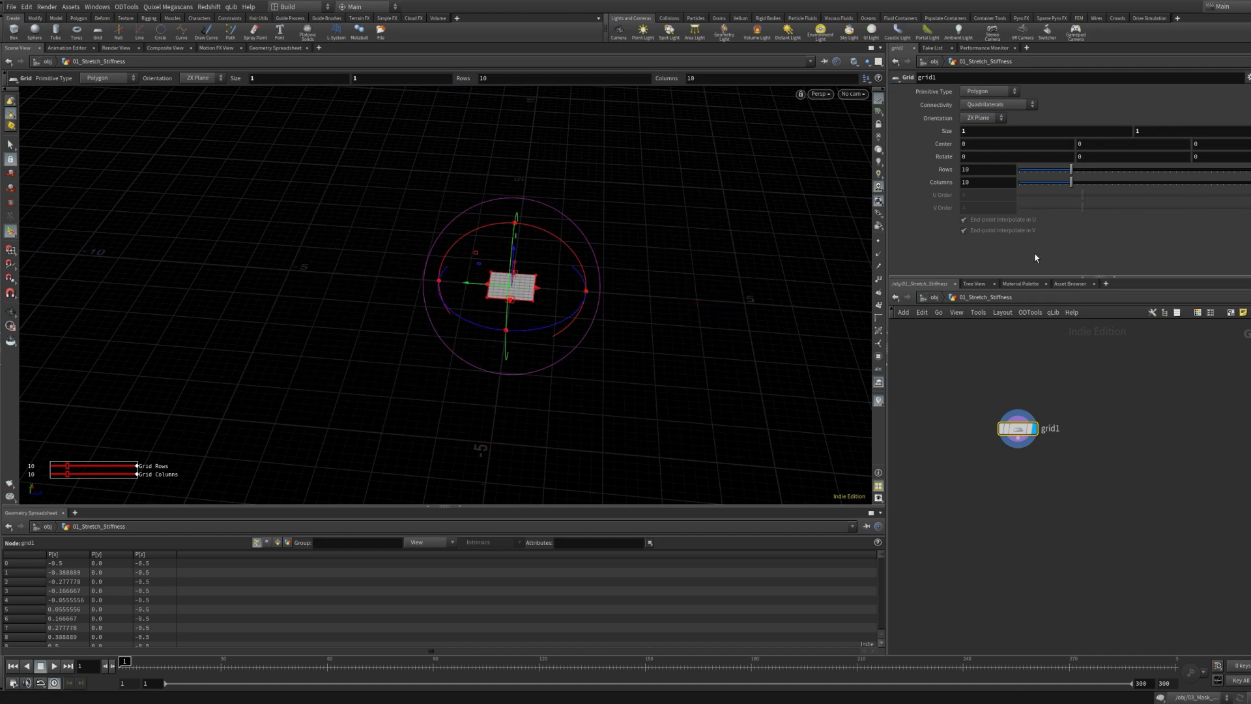
Give the grid 2 rows and 2 columns, making a four-point plane.
{"action": "key", "text": "Escape"}
{"action": "right_click_drag", "start_coordinate": [657, 216], "coordinate": [726, 257]}
{"action": "mouse_move", "coordinate": [726, 257]}
{"action": "left_mouse_down"}
{"action": "mouse_move", "coordinate": [568, 290]}
{"action": "mouse_move", "coordinate": [688, 245]}
{"action": "mouse_move", "coordinate": [587, 308]}
{"action": "left_mouse_up"}
{"action": "key", "text": "Return"}
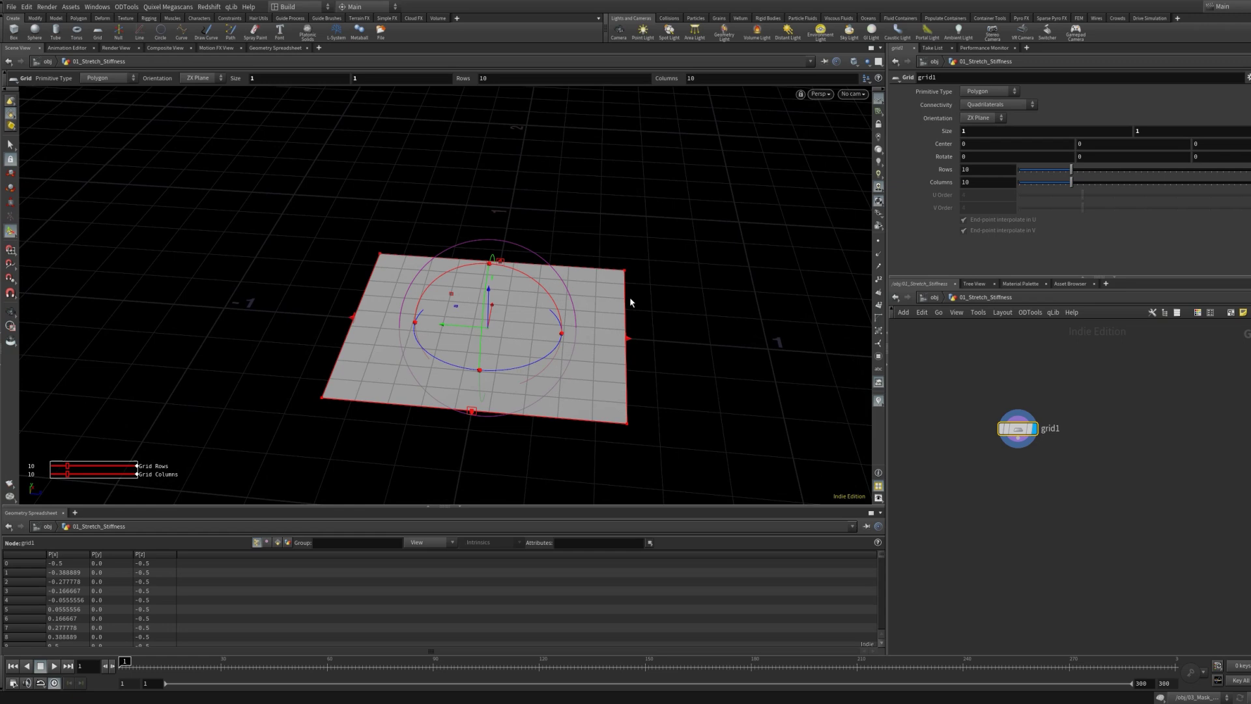
{"action": "type", "text": "2"}
{"action": "key", "text": "Return"}
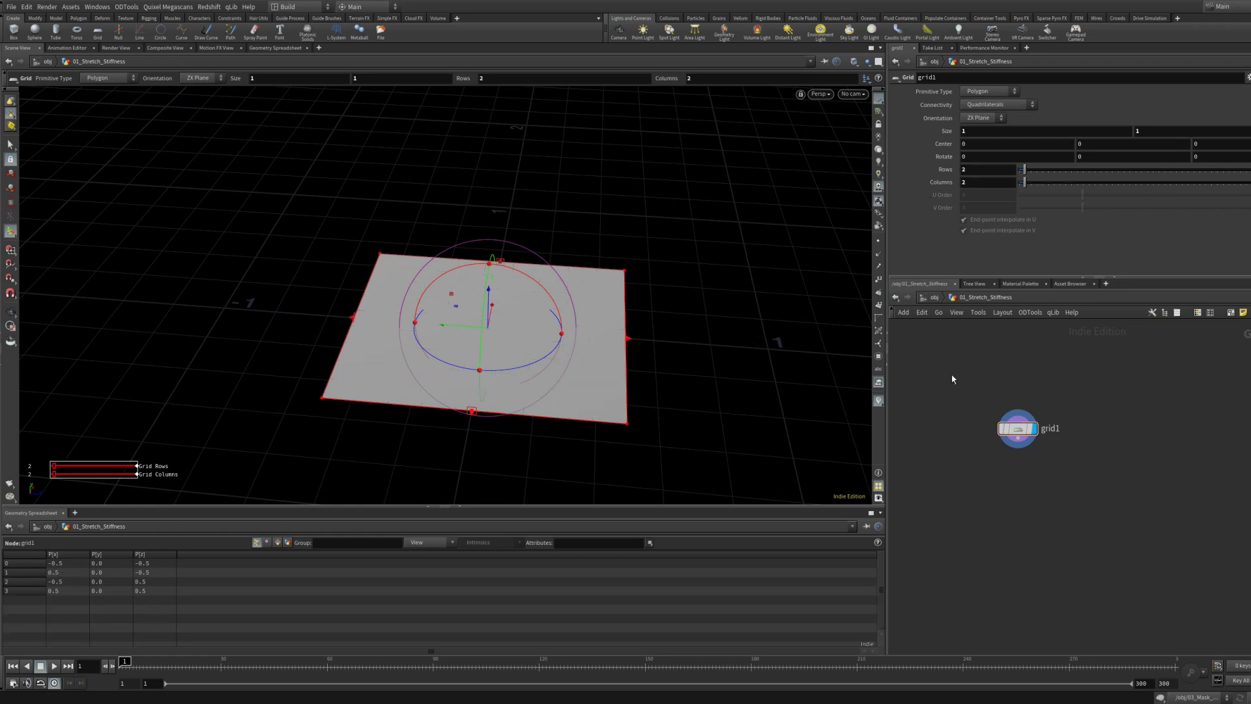
Add a remesh node below grid1 with a target size of 0.025.
{"action": "key", "text": "Tab"}
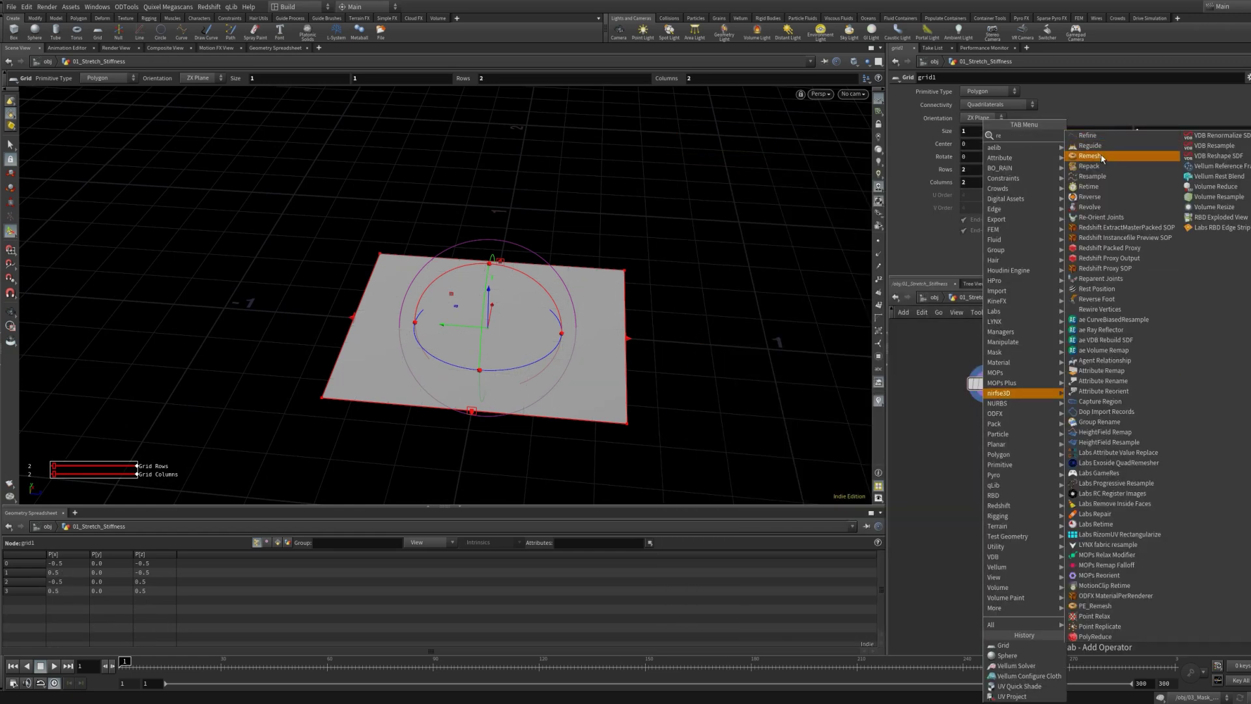
{"action": "left_click", "coordinate": [1090, 156]}
{"action": "left_click", "coordinate": [1010, 445]}
{"action": "mouse_move", "coordinate": [553, 363]}
{"action": "left_mouse_down"}
{"action": "mouse_move", "coordinate": [571, 264]}
{"action": "mouse_move", "coordinate": [575, 279]}
{"action": "left_mouse_up"}
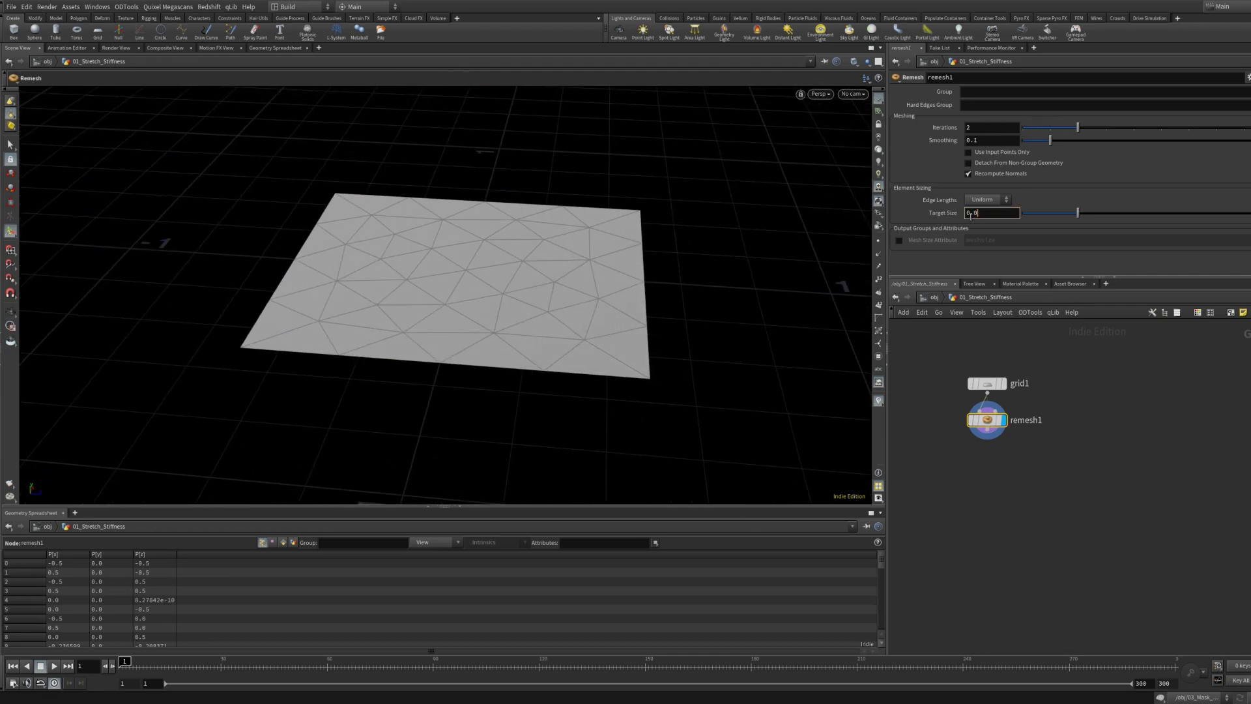
{"action": "type", "text": "5"}
{"action": "key", "text": "Return"}
Add a UV Project node under remesh1 and a UV quick shade node to preview UVs.
{"action": "key", "text": "Tab"}
{"action": "type", "text": "uv"}
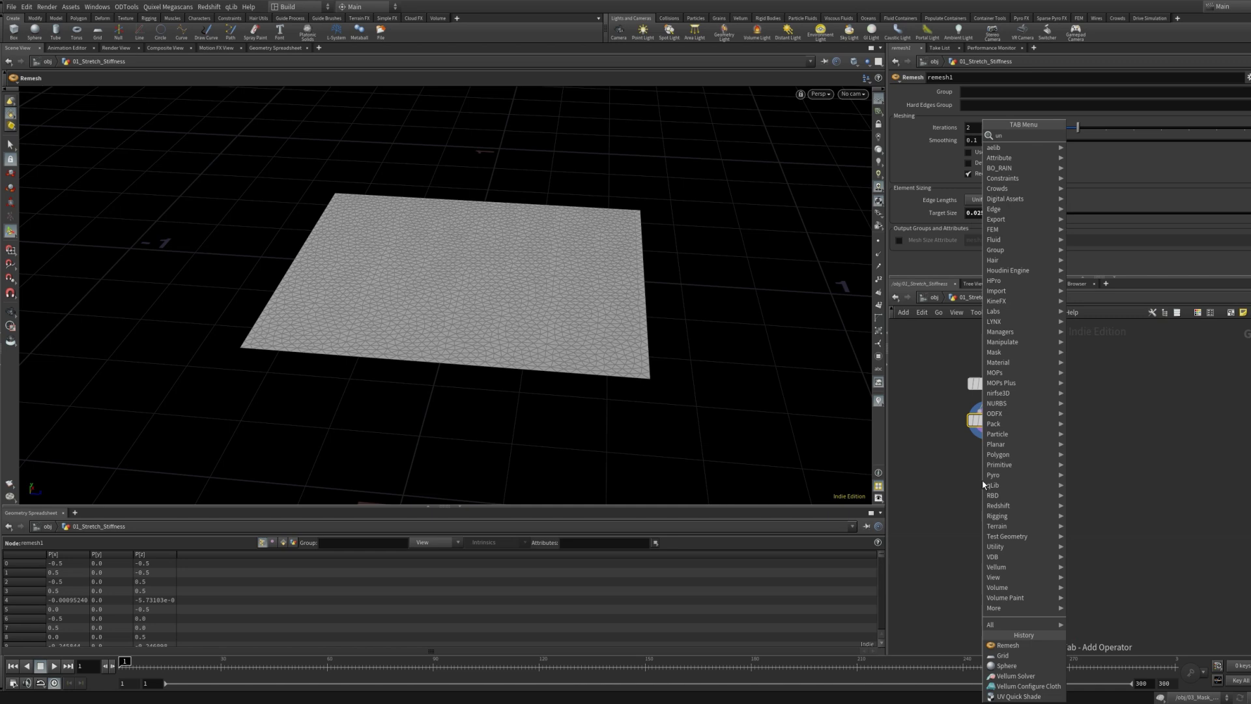
{"action": "type", "text": "pro"}
{"action": "key", "text": "Return"}
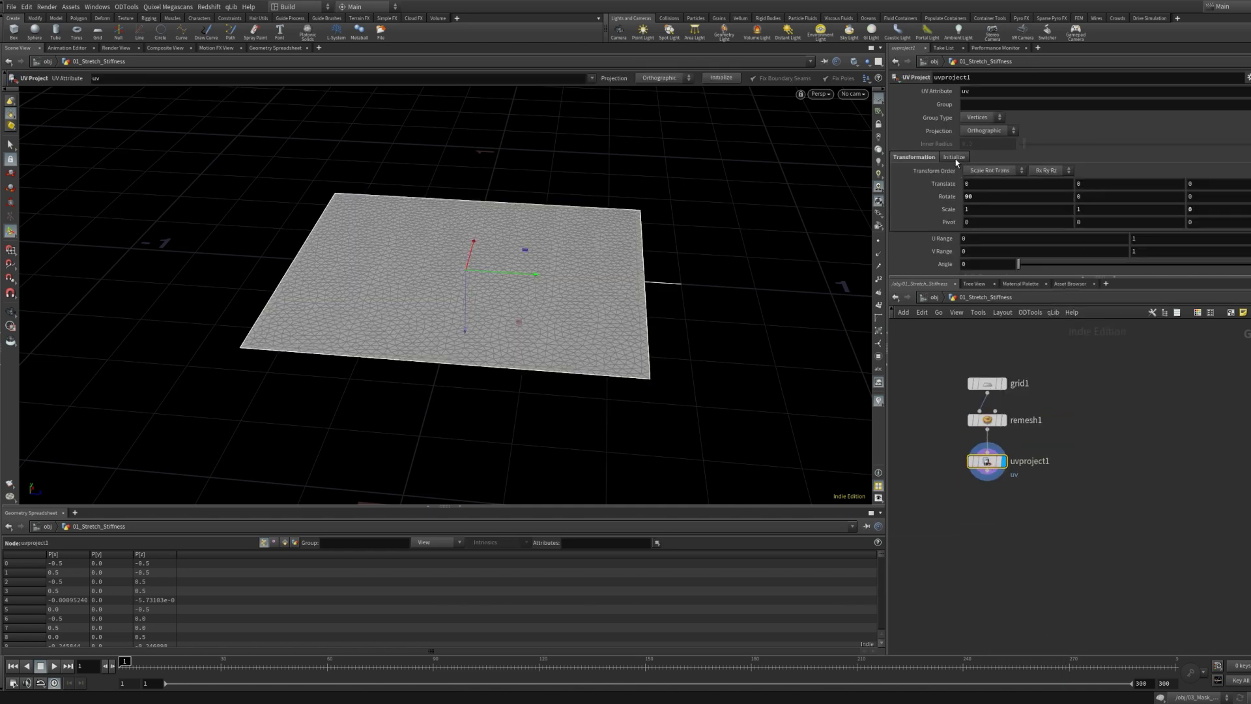
{"action": "left_click", "coordinate": [955, 158]}
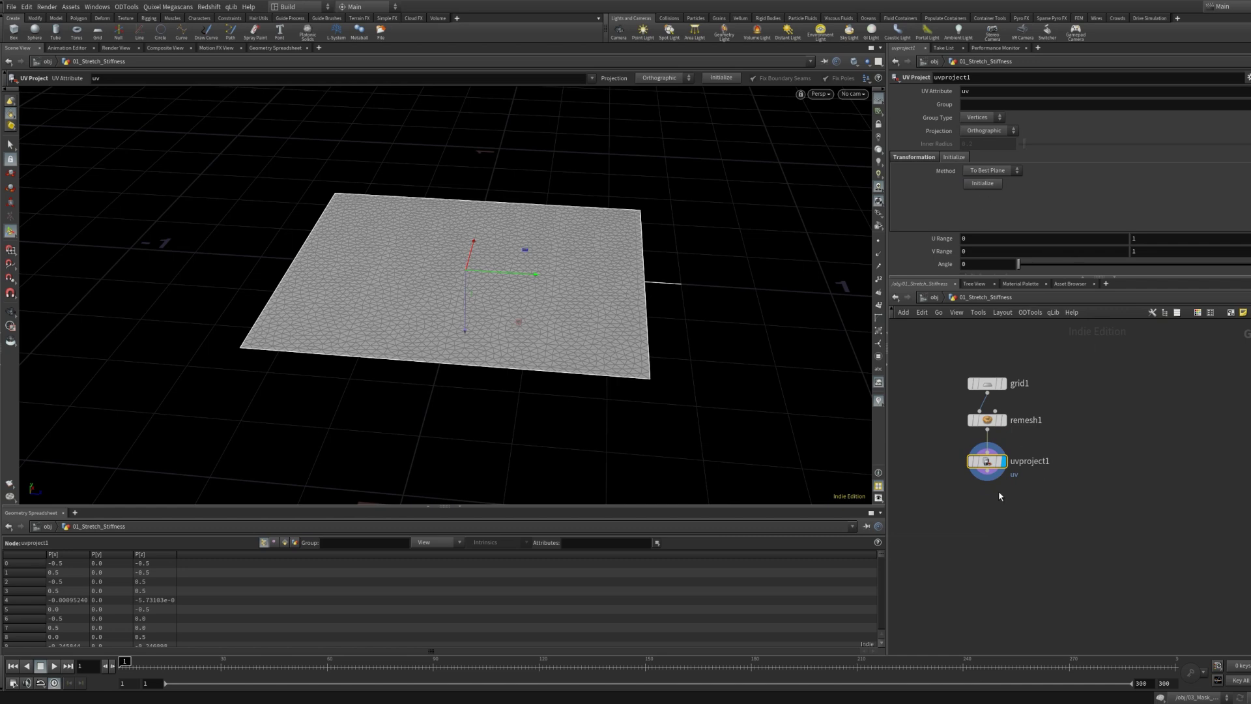
{"action": "left_click", "coordinate": [951, 497]}
{"action": "key", "text": "Escape"}
{"action": "left_click", "coordinate": [950, 497]}
Delete the UV quick shade node and add Vellum Configure Cloth below uvproject1.
{"action": "key", "text": "Delete"}
{"action": "key", "text": "Tab"}
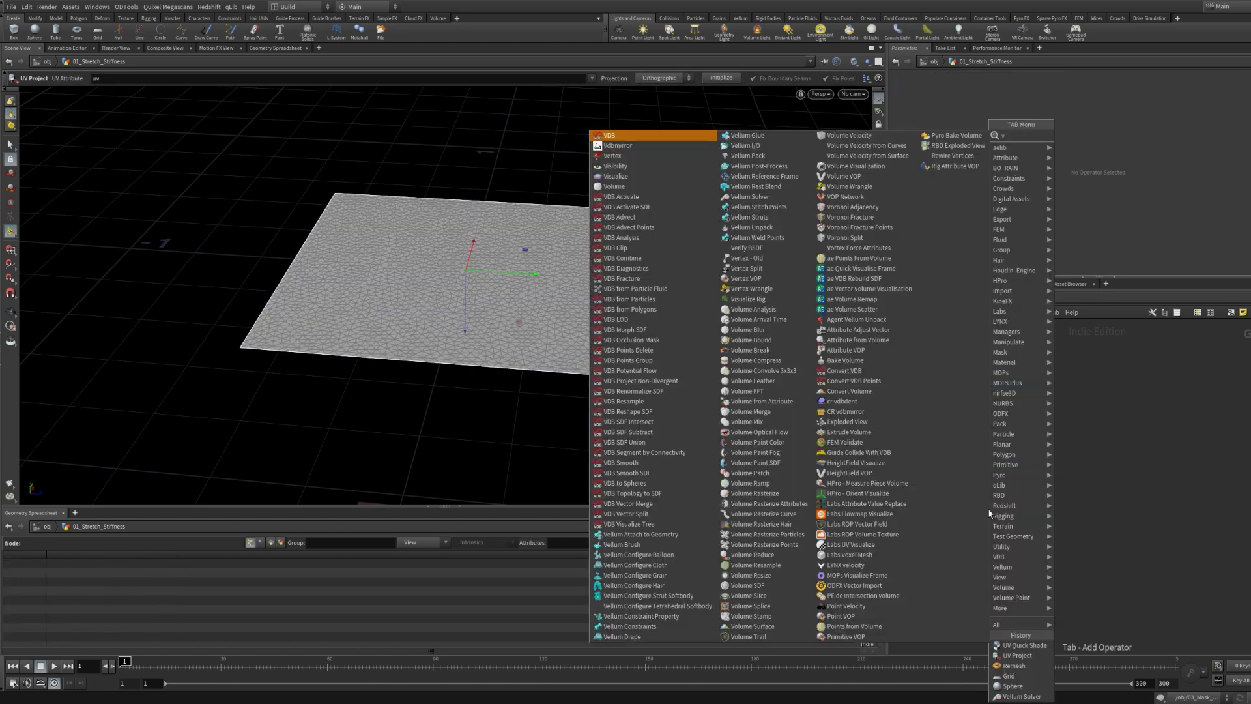
{"action": "key", "text": "Escape"}
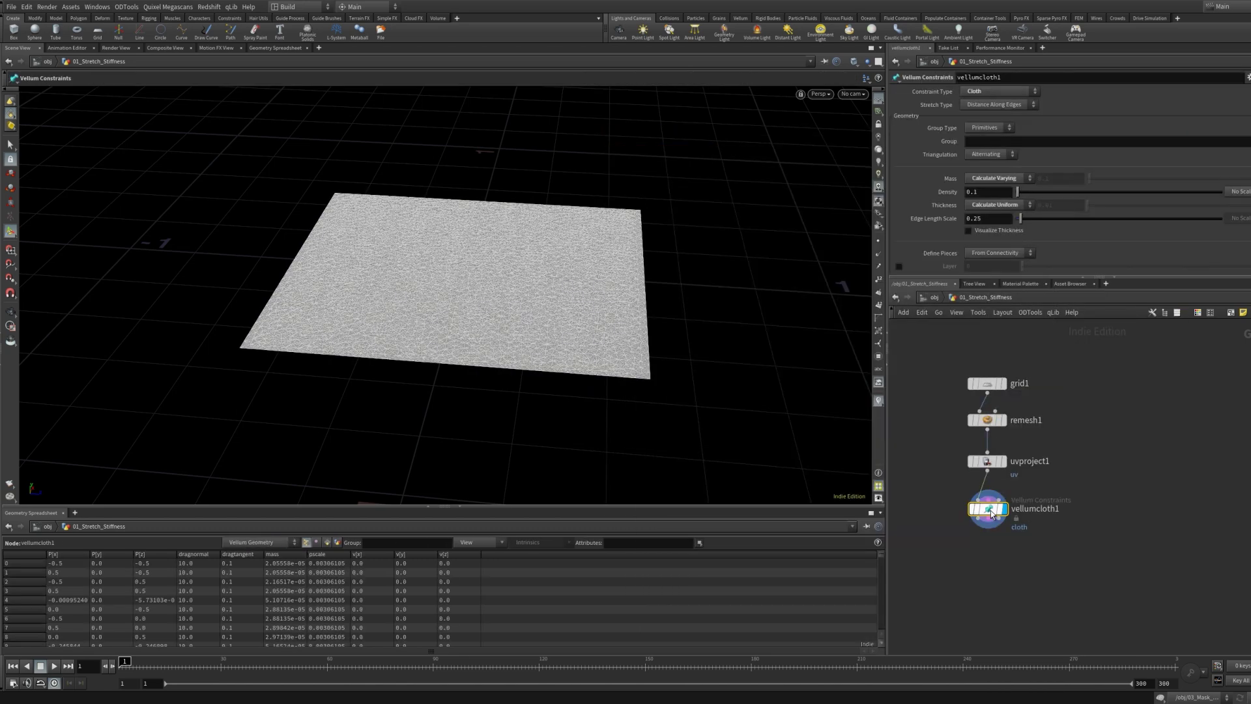
Add a Vellum Solver below vellumcloth1, then select uvproject1.
{"action": "key", "text": "Tab"}
{"action": "type", "text": "vel"}
{"action": "key", "text": "BackSpace"}
{"action": "key", "text": "BackSpace"}
{"action": "key", "text": "BackSpace"}
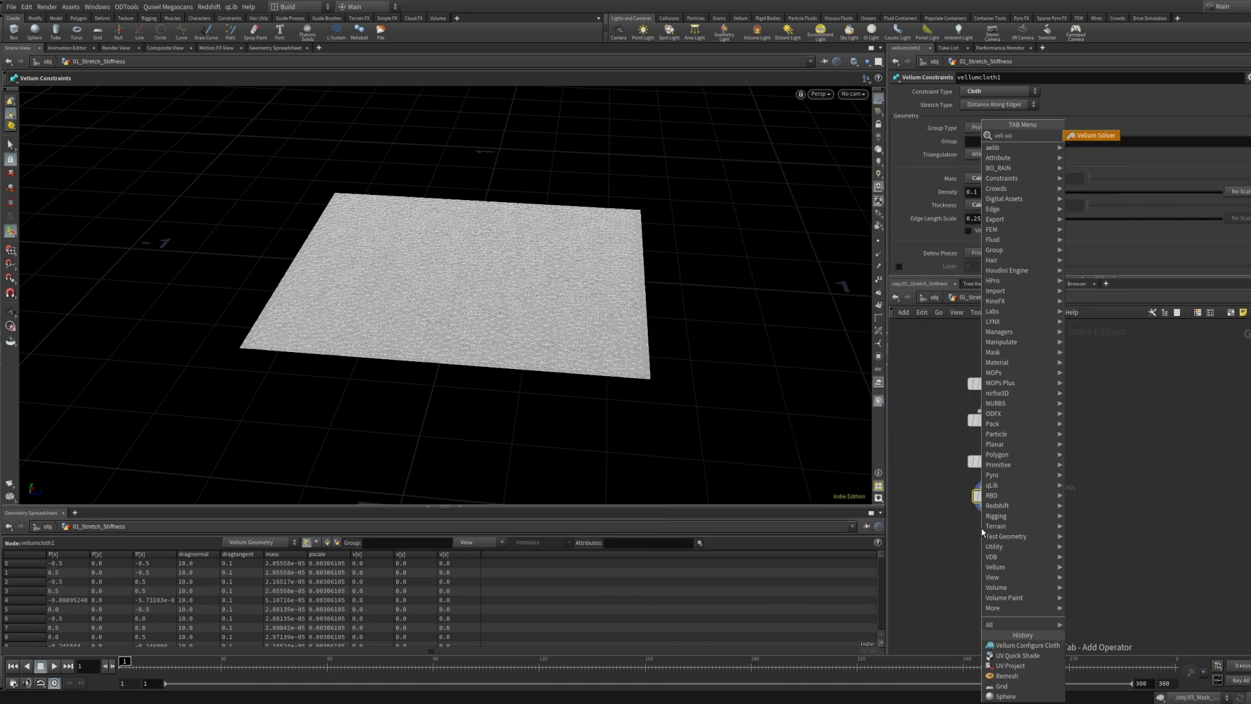
{"action": "key", "text": "Escape"}
{"action": "left_click", "coordinate": [989, 537]}
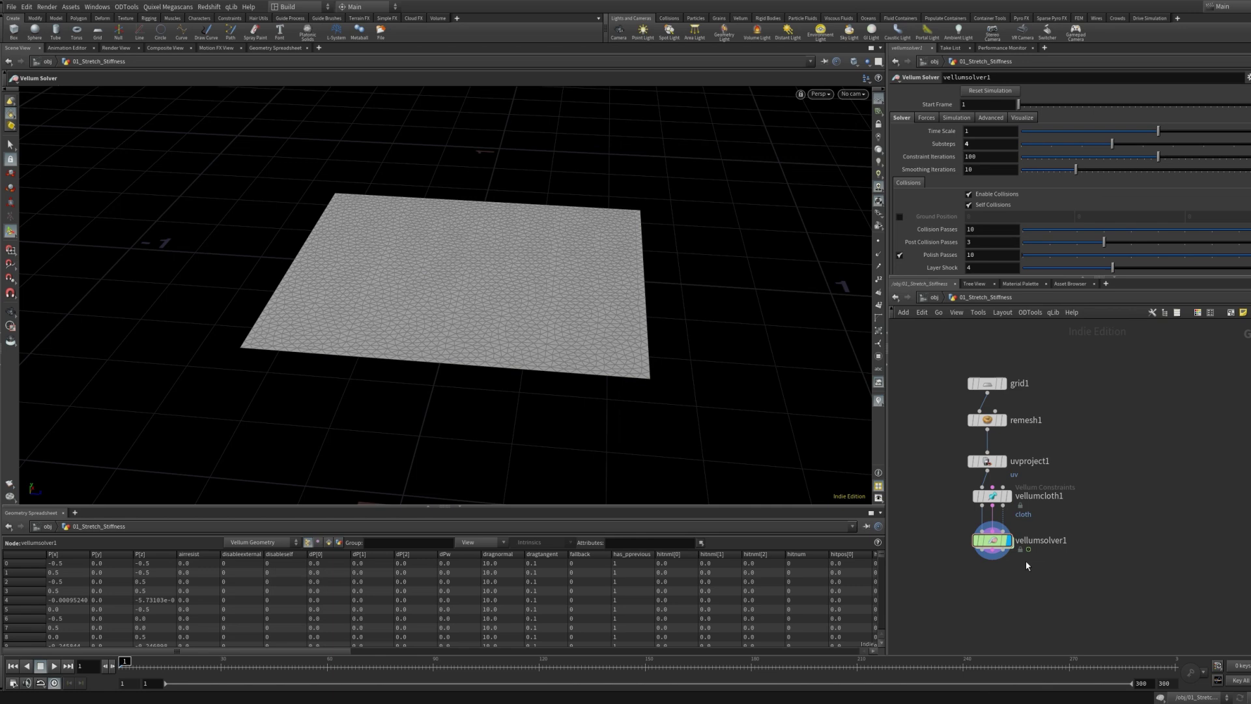
{"action": "left_click", "coordinate": [987, 460]}
Create a polygon sphere with uniform scale 0.22, a lowered centre and frequency 10.
{"action": "key", "text": "Tab"}
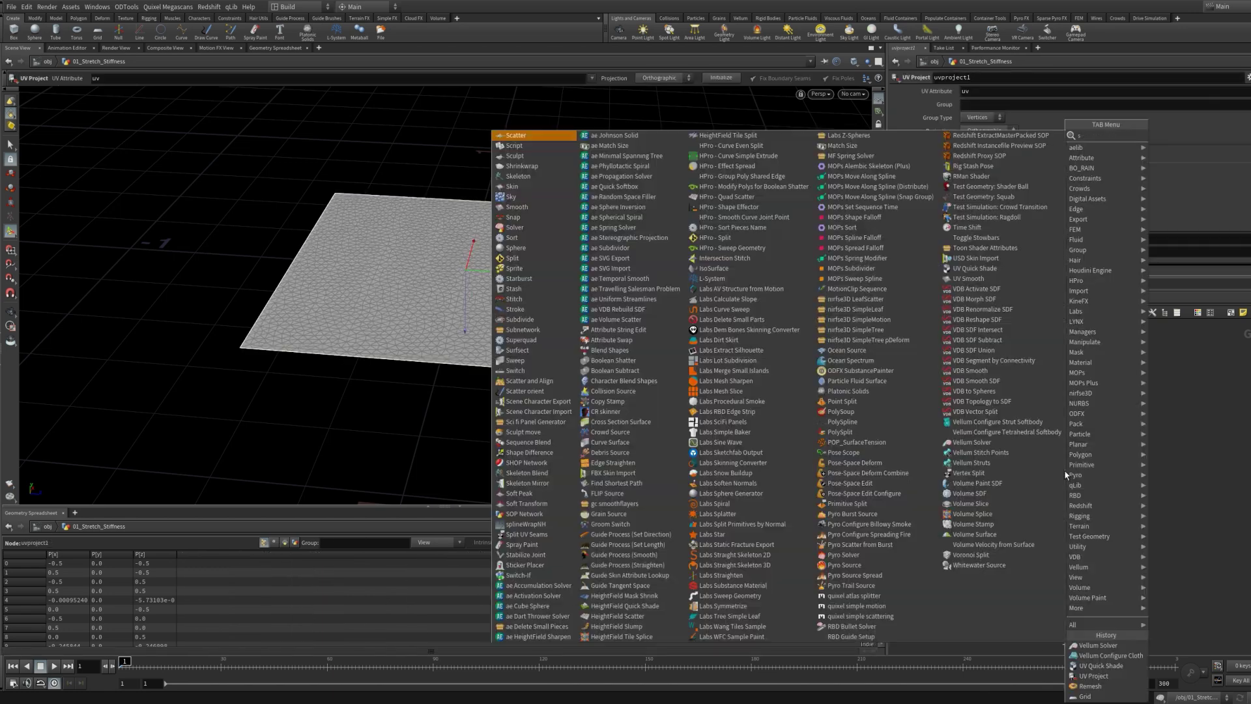
{"action": "type", "text": "sphere"}
{"action": "key", "text": "Return"}
{"action": "left_click", "coordinate": [992, 94]}
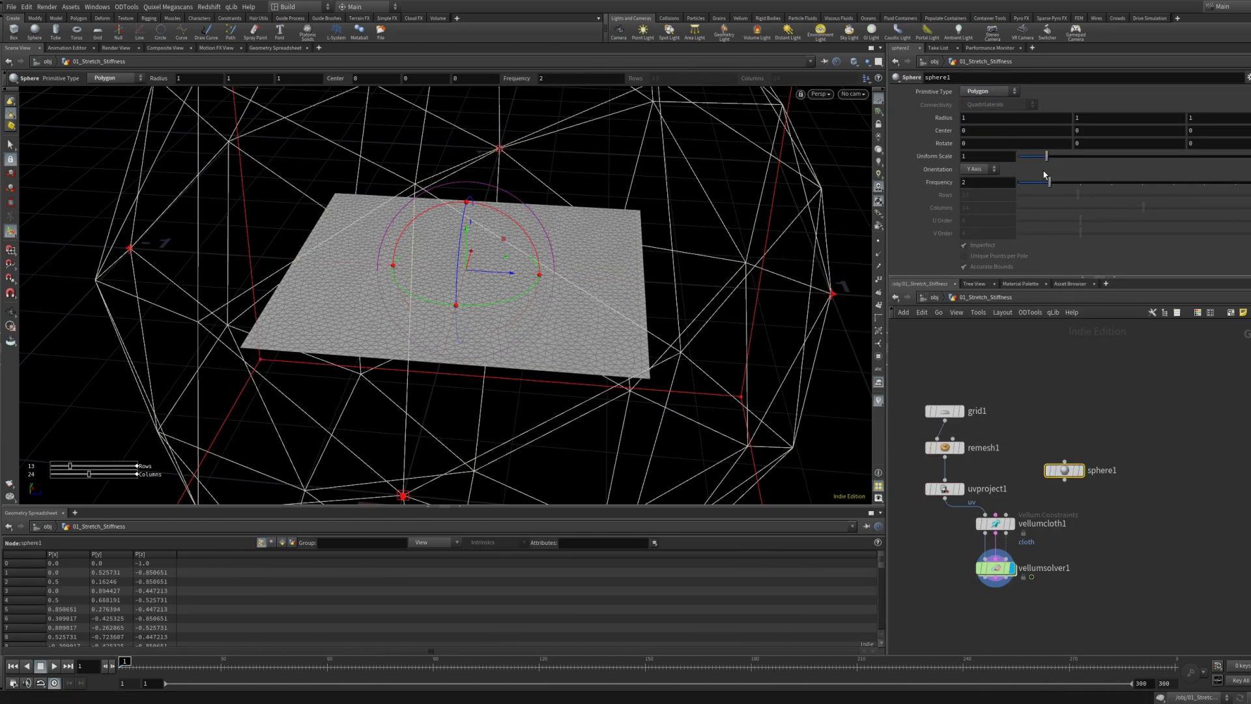
{"action": "left_click_drag", "start_coordinate": [1046, 157], "coordinate": [1026, 157]}
{"action": "type", "text": "2"}
{"action": "key", "text": "Return"}
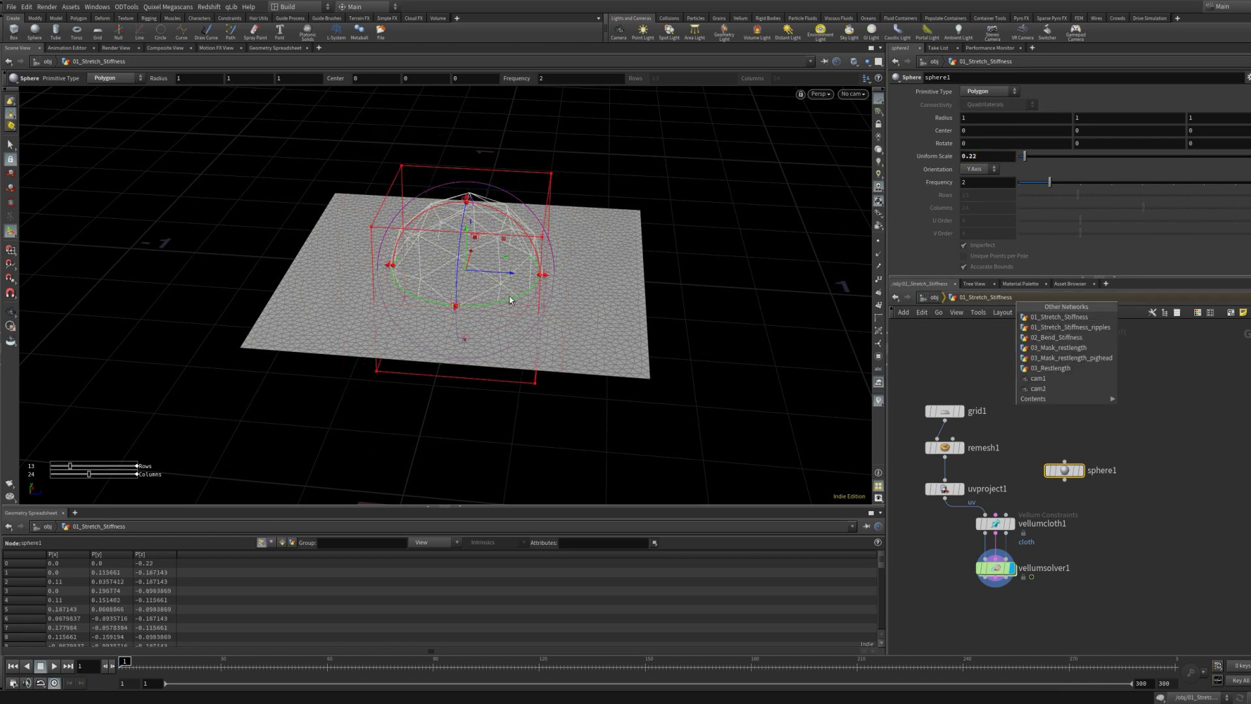
{"action": "middle_click_drag", "start_coordinate": [1123, 131], "coordinate": [1058, 179]}
{"action": "left_click_drag", "start_coordinate": [1058, 179], "coordinate": [1132, 243]}
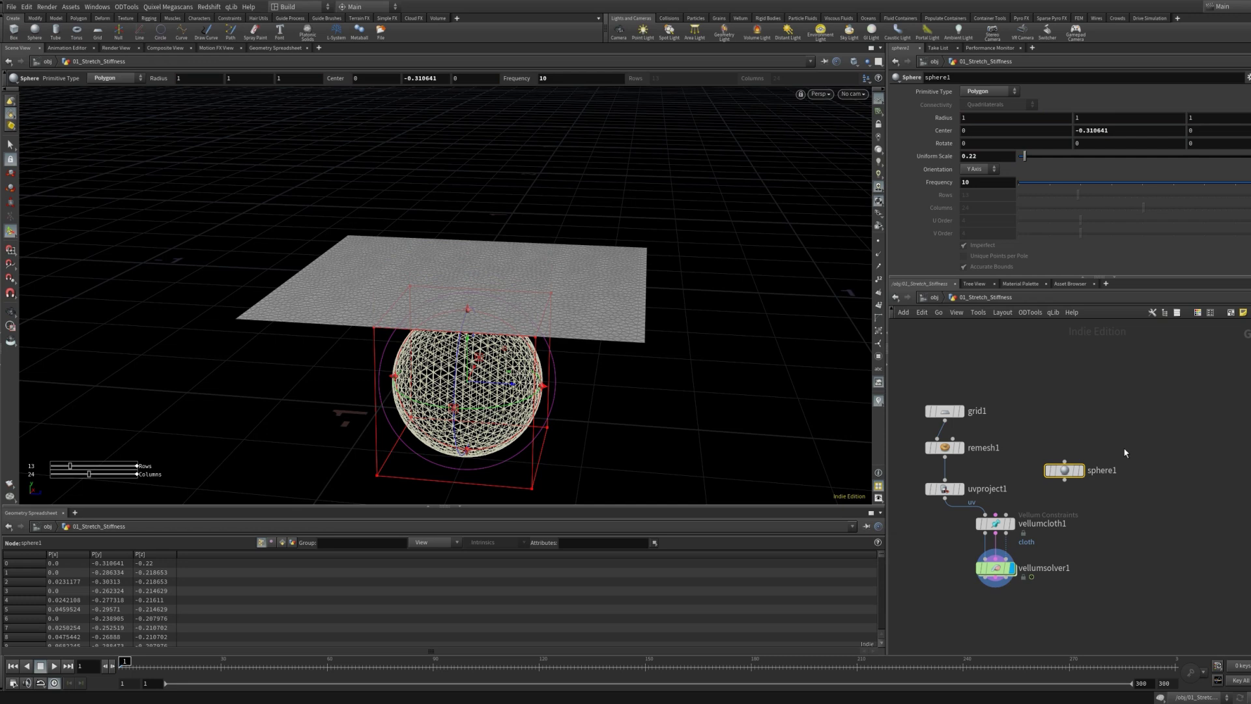
Select vellumsolver1 and play the simulation so the cloth drapes over the sphere.
{"action": "middle_click_drag", "start_coordinate": [1100, 523], "coordinate": [1108, 456]}
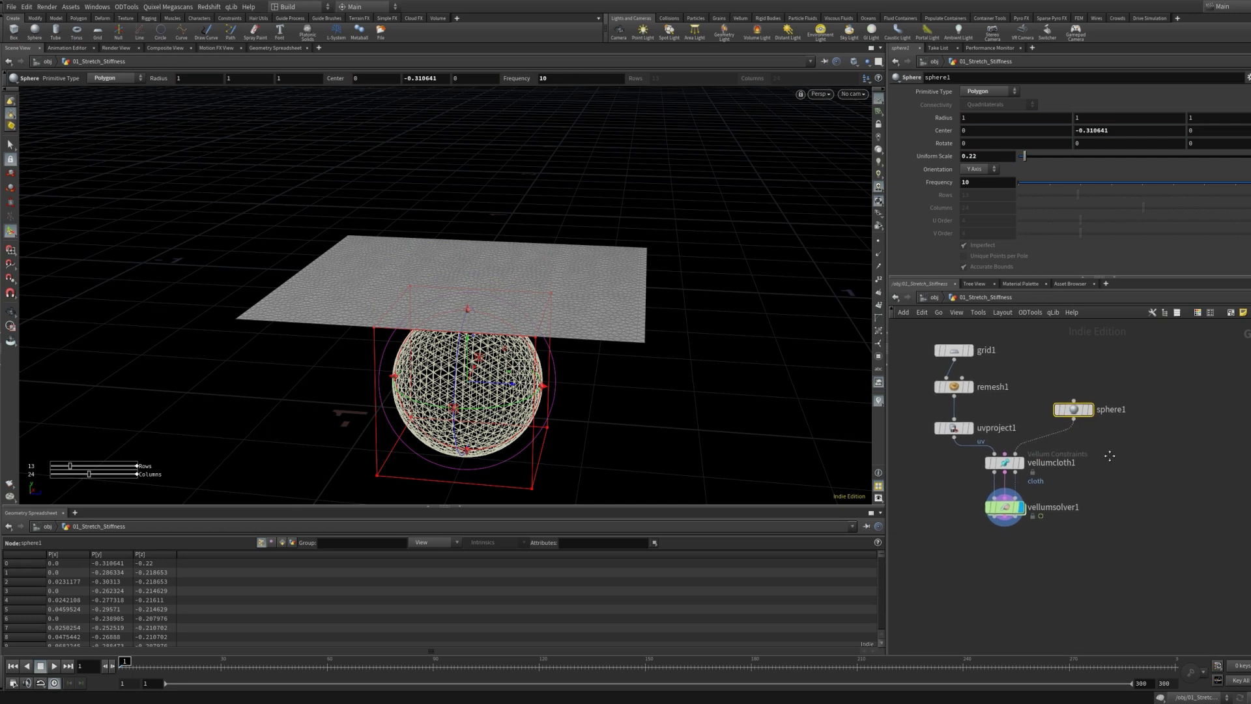
{"action": "left_click_drag", "start_coordinate": [973, 497], "coordinate": [974, 495]}
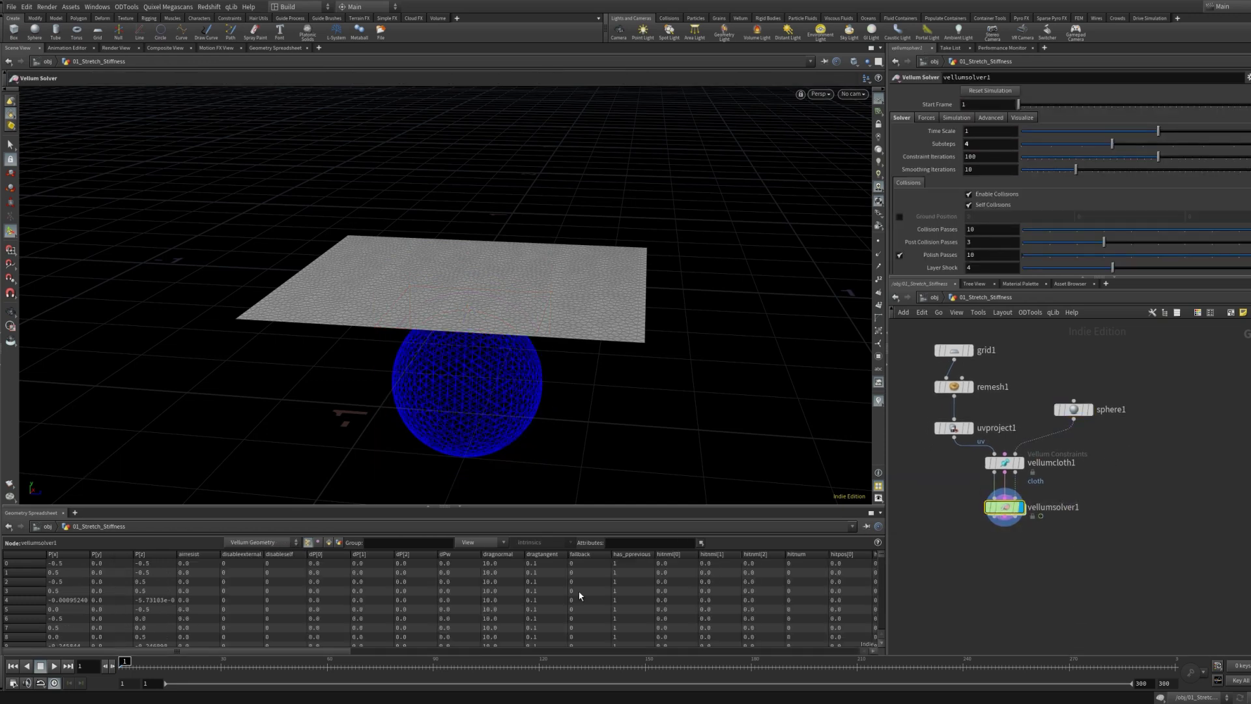
{"action": "left_click", "coordinate": [54, 665]}
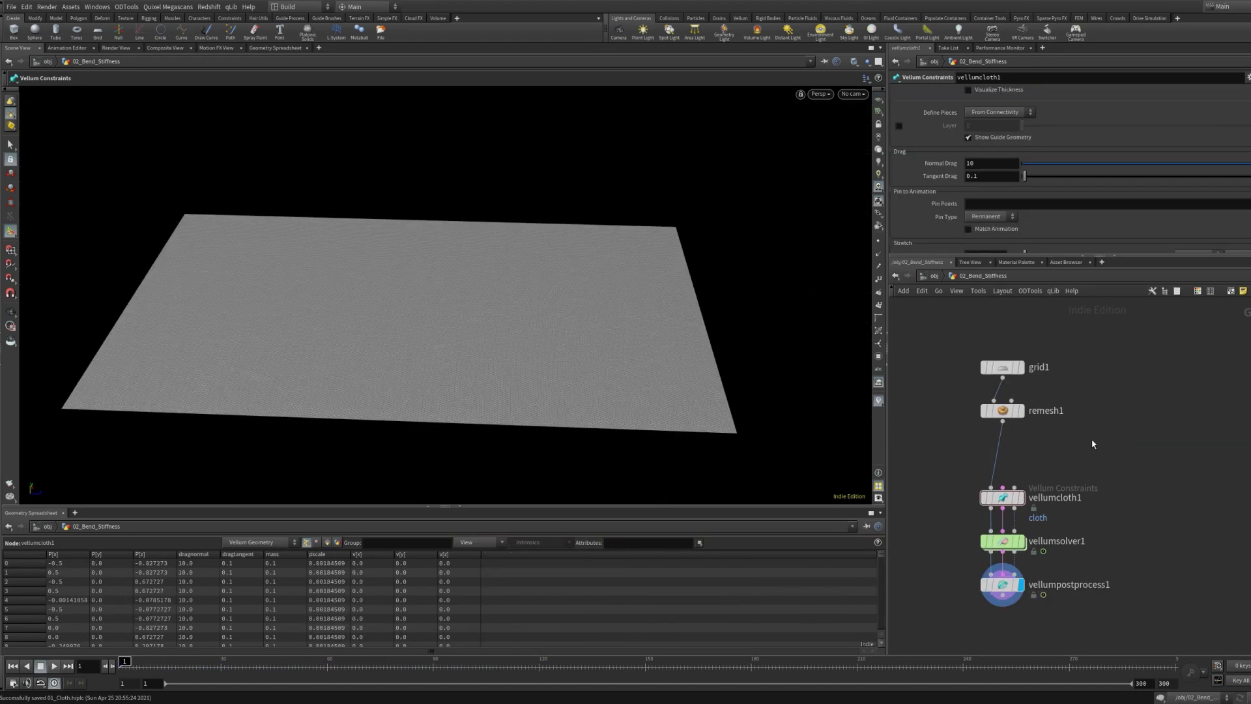
Insert a points group between remesh1 and vellumcloth1, grouping by bounding box.
{"action": "key", "text": "Tab"}
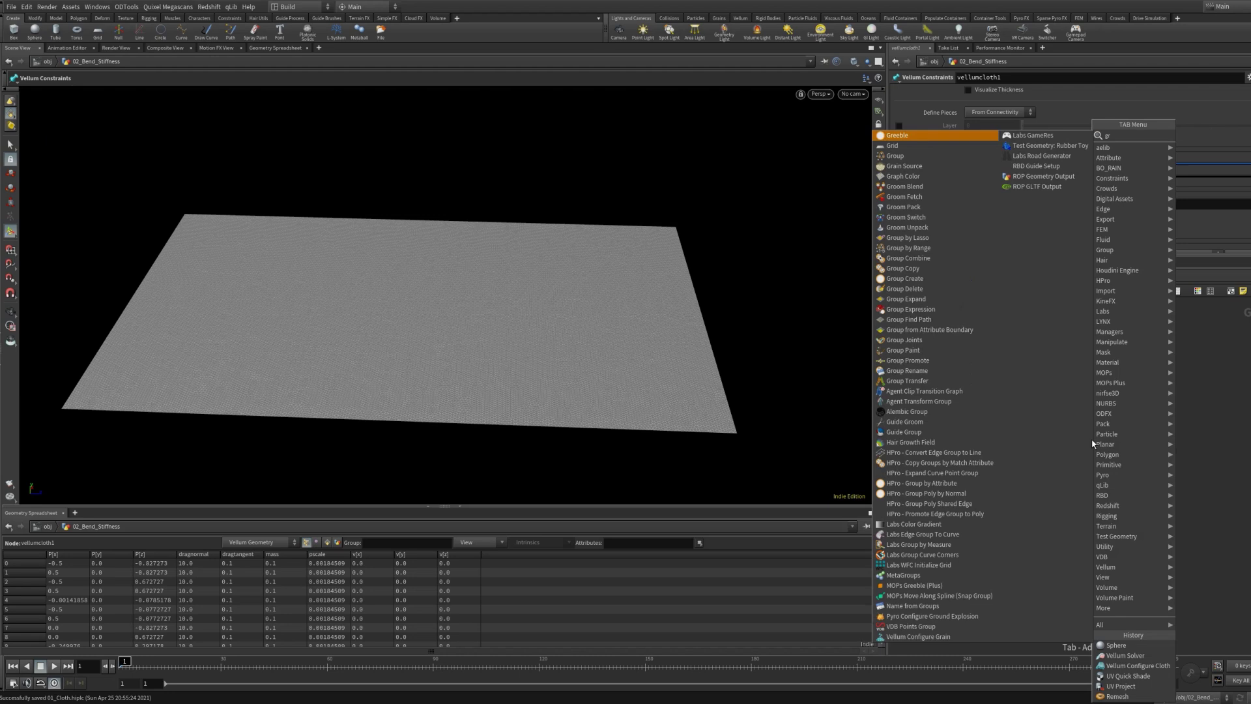
{"action": "type", "text": "group"}
{"action": "key", "text": "Return"}
{"action": "left_click", "coordinate": [1092, 442]}
{"action": "left_click", "coordinate": [998, 449]}
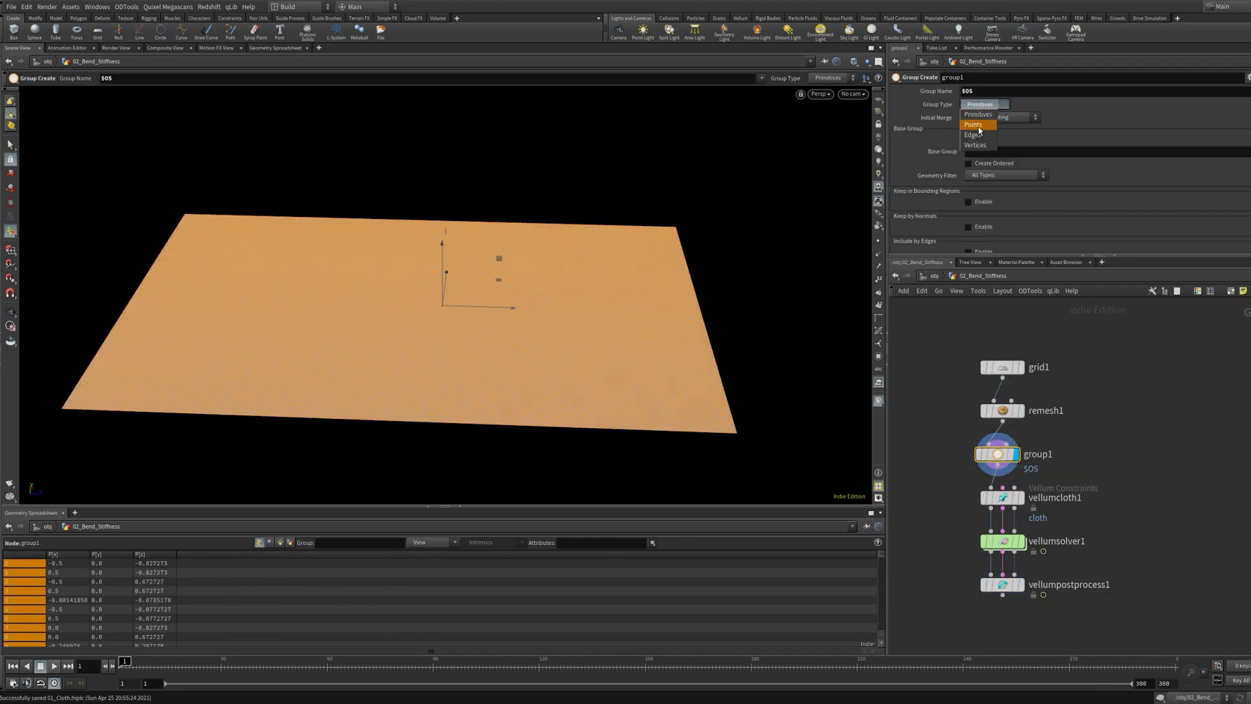
{"action": "left_click", "coordinate": [977, 125]}
{"action": "left_click", "coordinate": [968, 165]}
Fit the bounding box over one plane edge and rename the group pin_me.
{"action": "left_click_drag", "start_coordinate": [508, 306], "coordinate": [917, 312]}
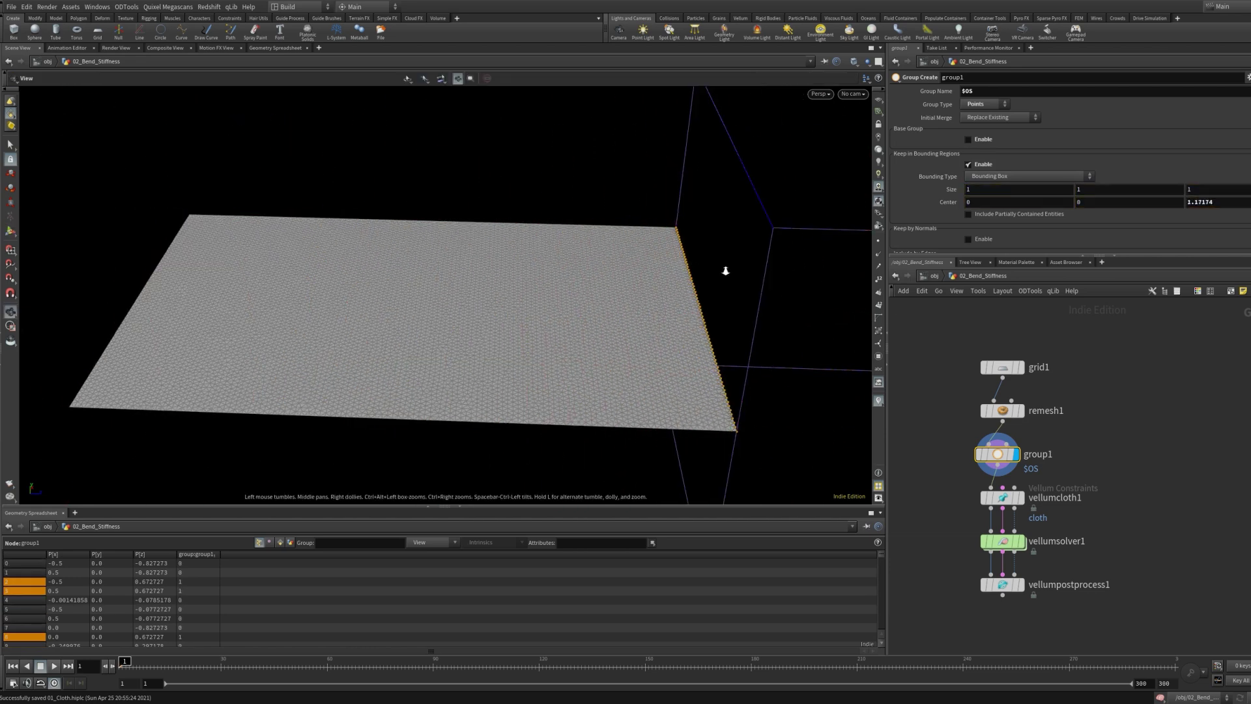
{"action": "mouse_move", "coordinate": [721, 268]}
{"action": "left_mouse_down", "text": "alt"}
{"action": "mouse_move", "coordinate": [664, 284]}
{"action": "mouse_move", "coordinate": [636, 252]}
{"action": "mouse_move", "coordinate": [714, 309]}
{"action": "left_mouse_up", "text": "alt"}
{"action": "double_click", "coordinate": [1050, 454]}
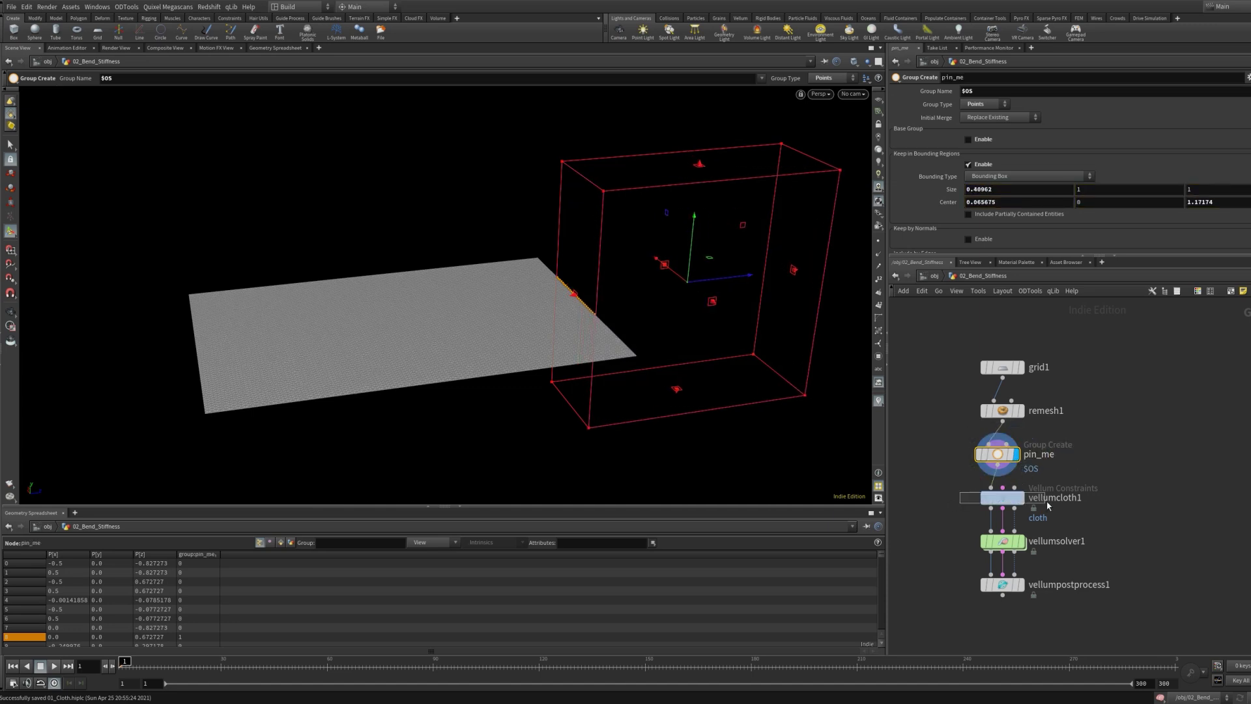
{"action": "left_click", "coordinate": [1002, 498]}
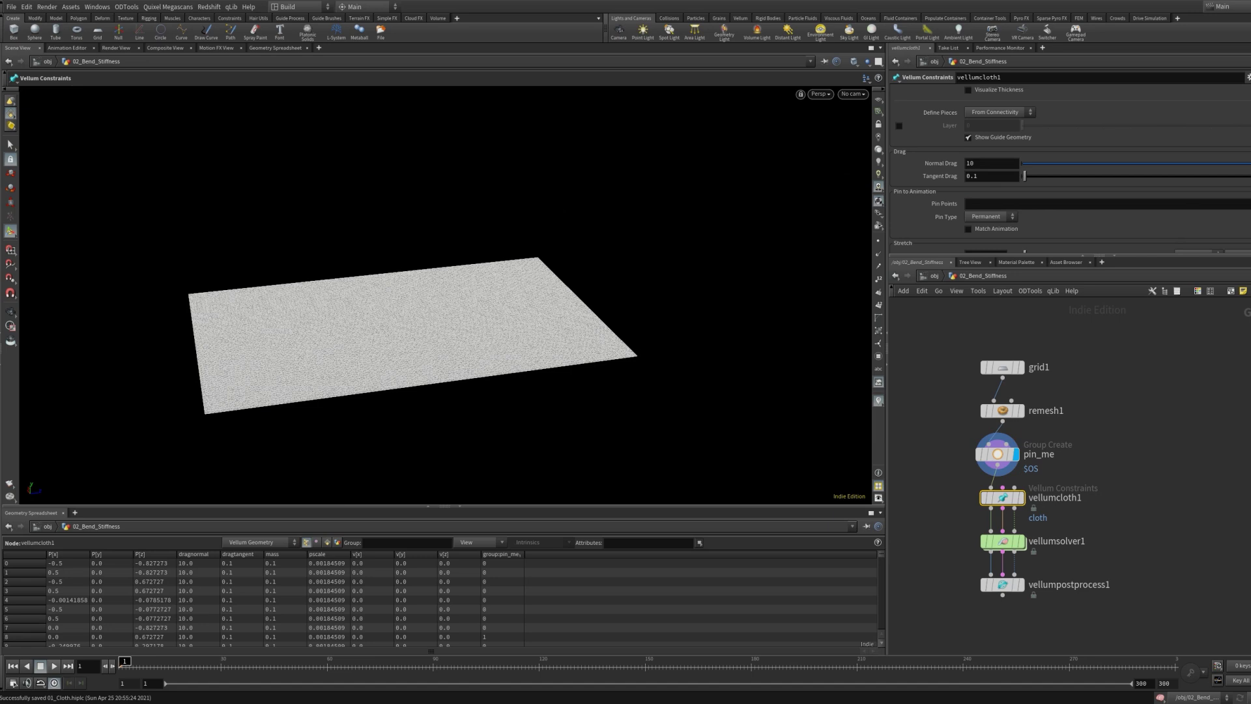
{"action": "left_click", "coordinate": [1001, 540]}
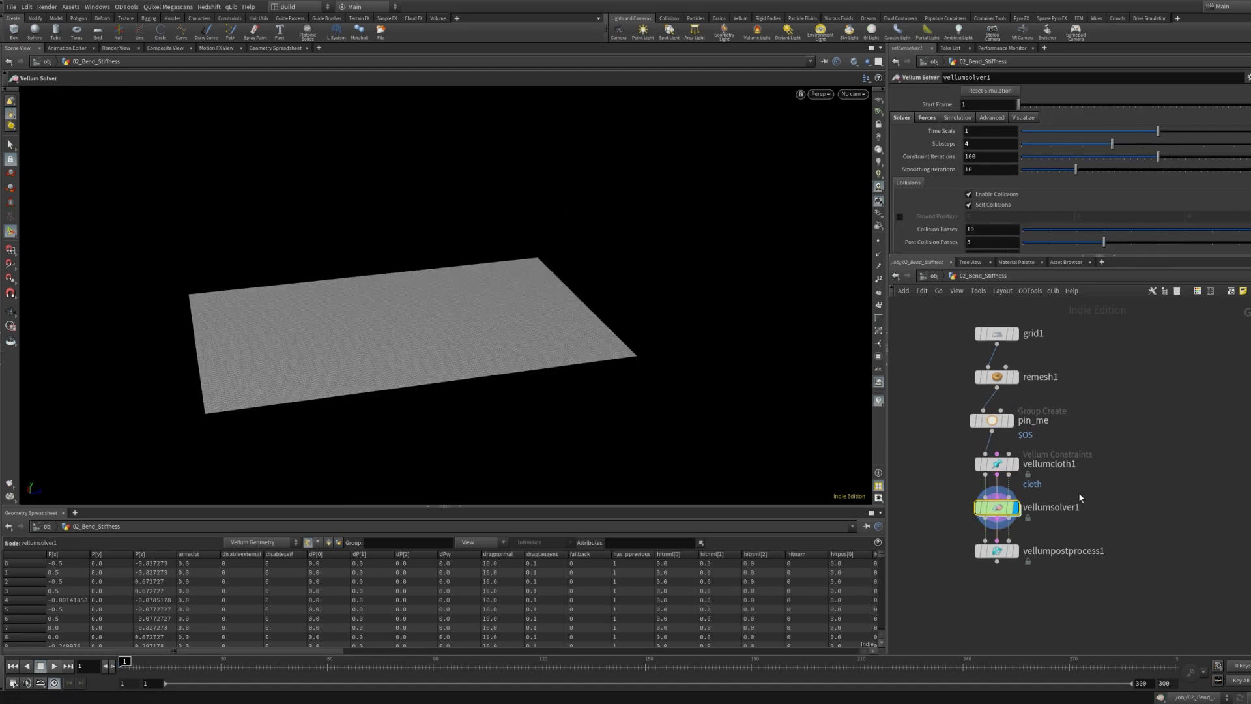
Inside the Vellum solver's forces network, add a POP Wind force node.
{"action": "double_click", "coordinate": [1002, 541]}
{"action": "key", "text": "Tab"}
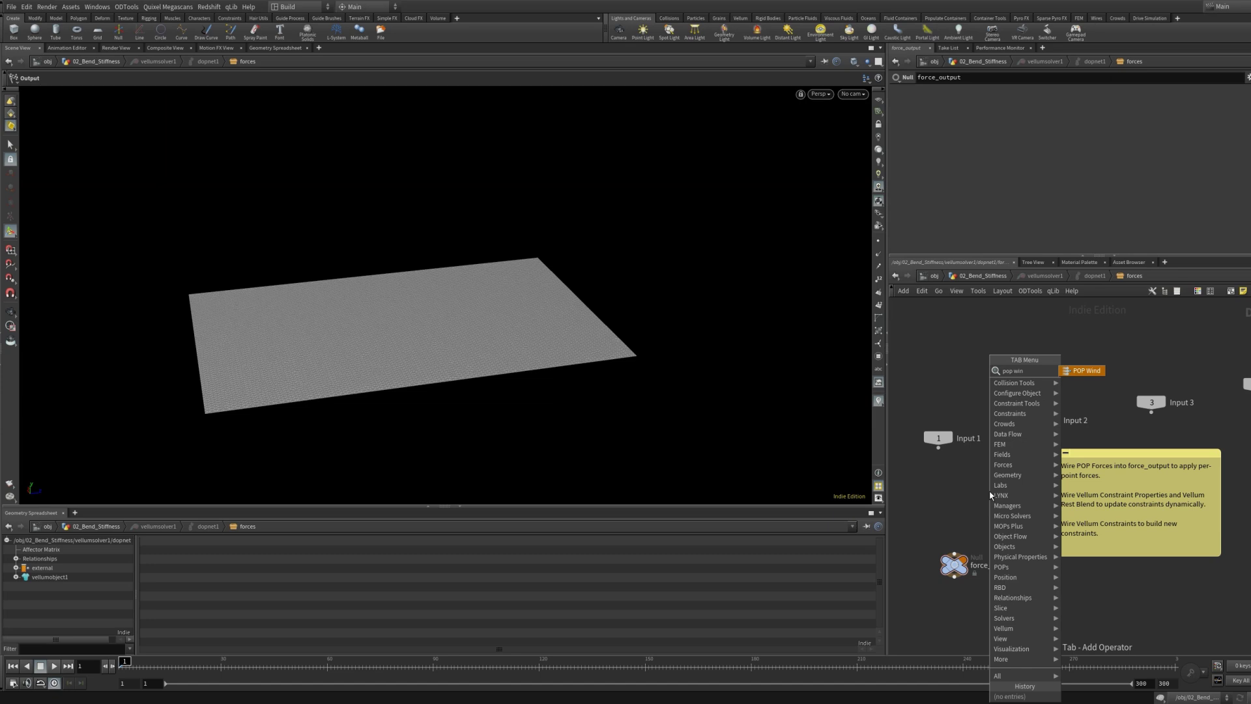
{"action": "left_click", "coordinate": [988, 491]}
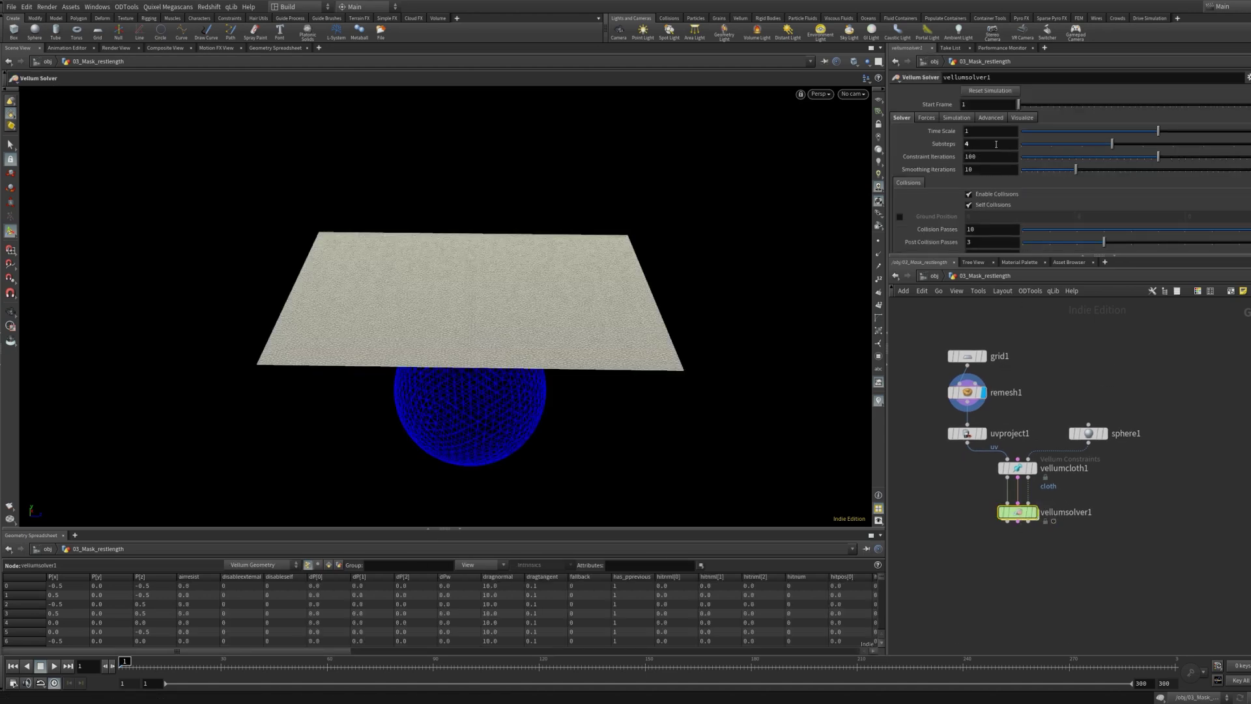
Review the solver's simulation and forces settings, then delete the sphere collider.
{"action": "left_click", "coordinate": [958, 119]}
{"action": "left_click", "coordinate": [929, 119]}
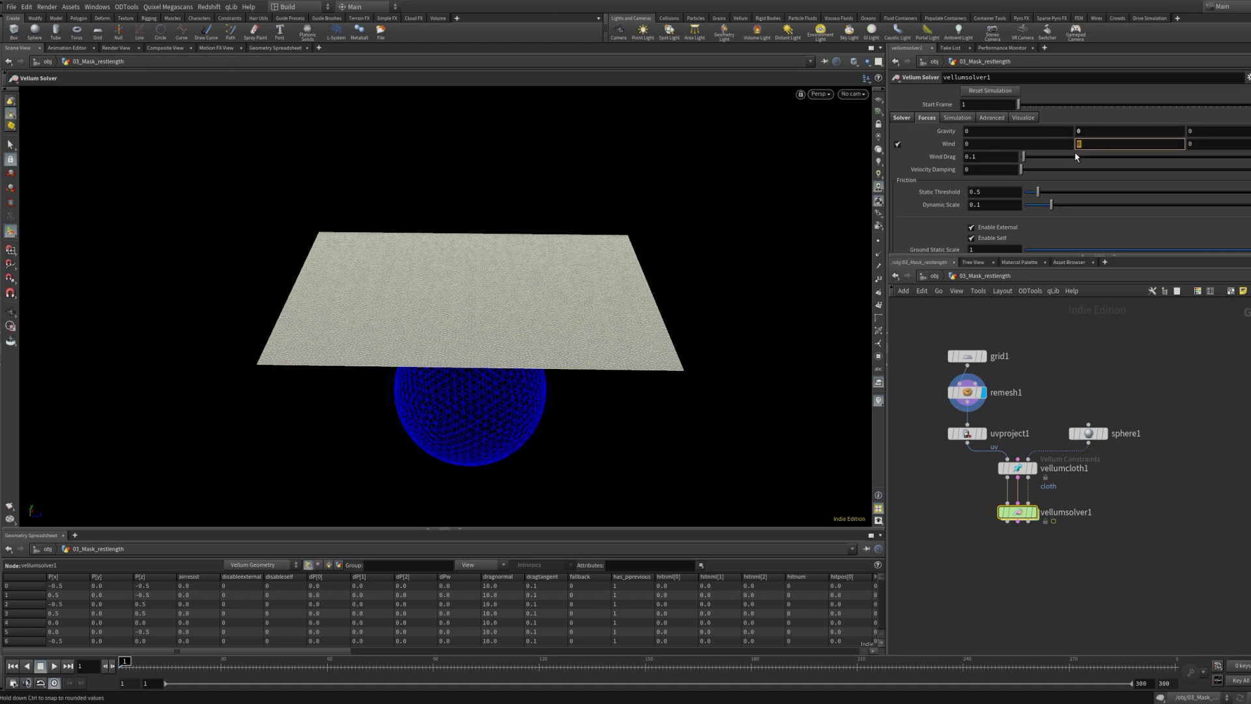
{"action": "left_click", "coordinate": [1090, 433]}
{"action": "key", "text": "Delete"}
{"action": "scroll", "coordinate": [1061, 420], "scroll_direction": "up", "scroll_amount": 2}
Insert a pin_me points group between uvproject1 and vellumcloth1.
{"action": "key", "text": "Tab"}
{"action": "left_click", "coordinate": [1076, 433]}
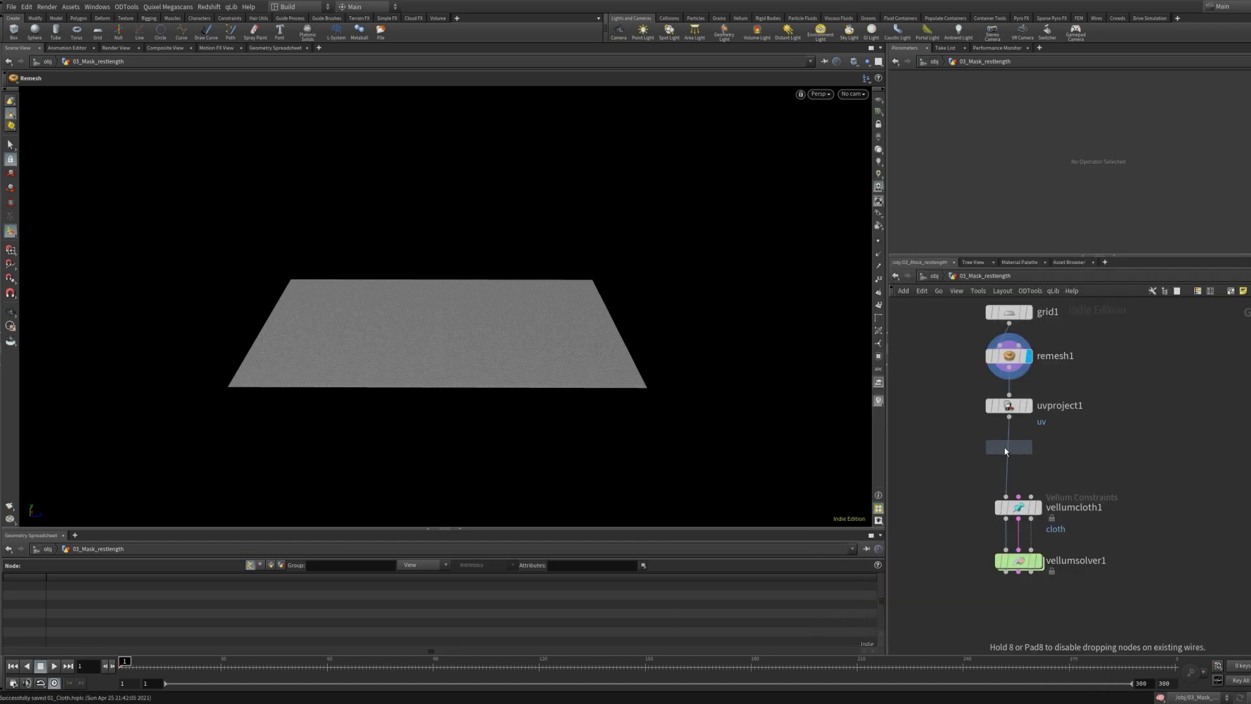
{"action": "left_click", "coordinate": [1005, 450]}
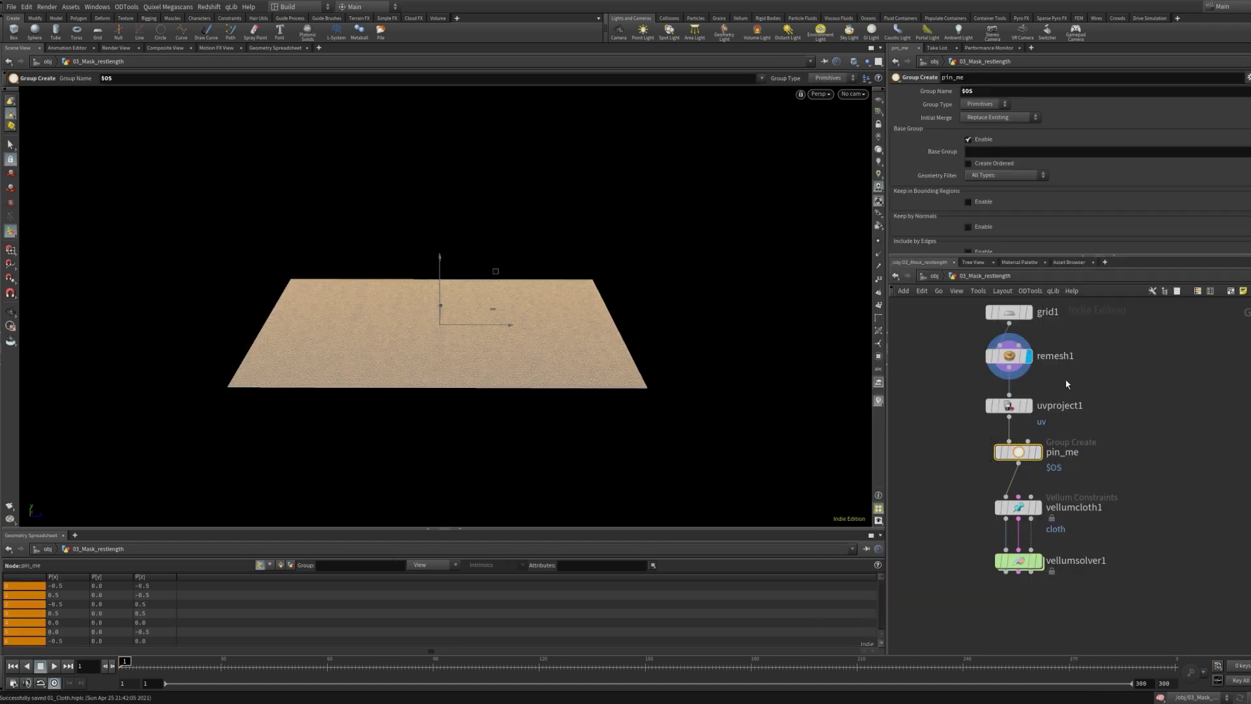
{"action": "left_click", "coordinate": [977, 124]}
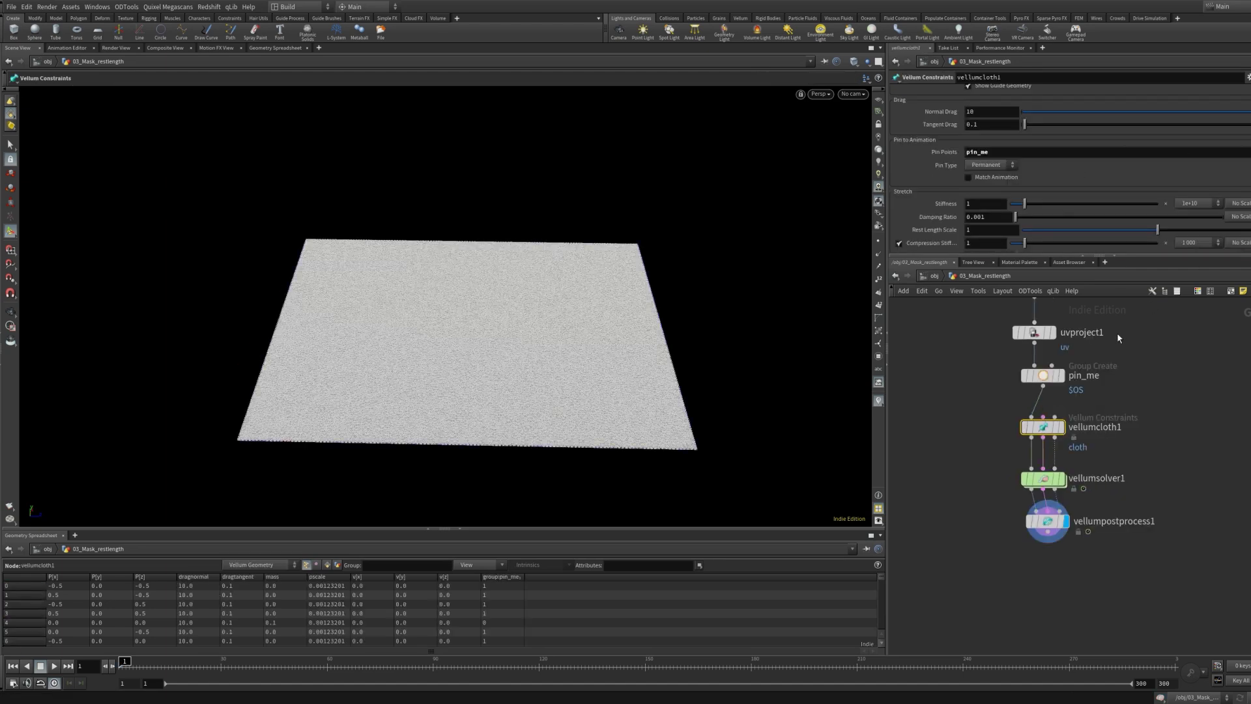
Add an Attribute Paint node and paint two eyes and a smiling mouth into the mask.
{"action": "left_click", "coordinate": [1062, 371]}
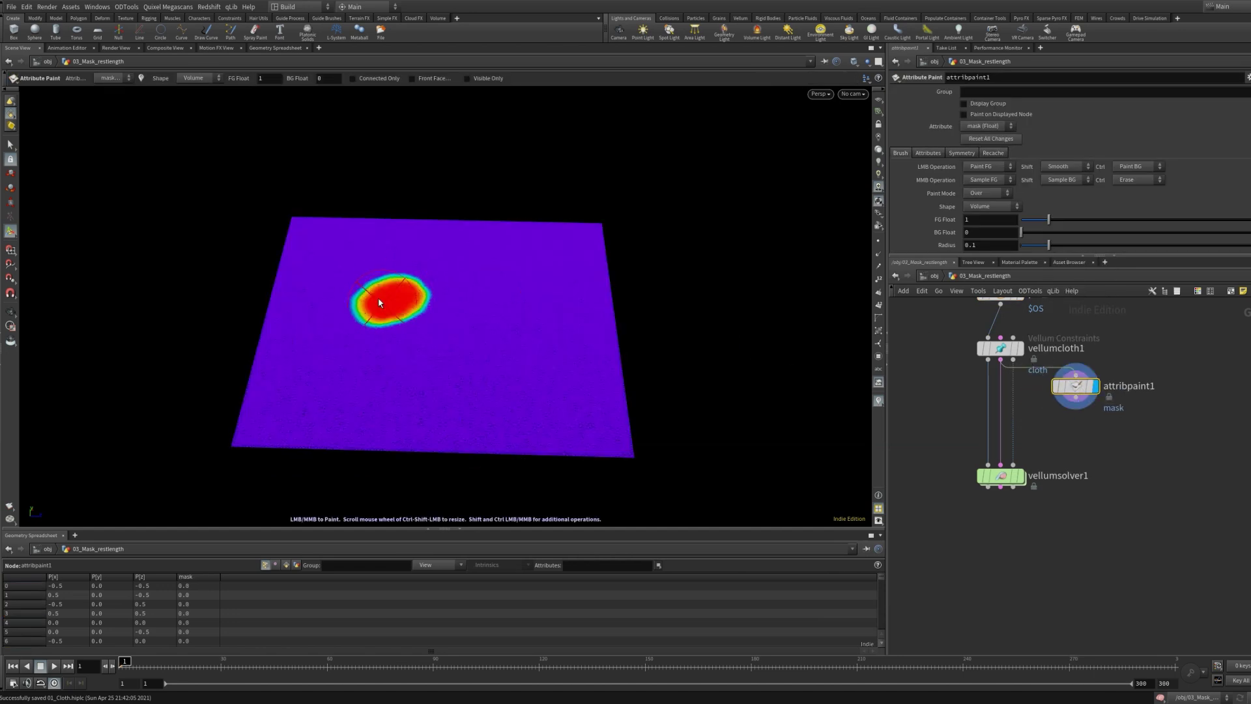
{"action": "left_click_drag", "start_coordinate": [516, 305], "coordinate": [504, 306]}
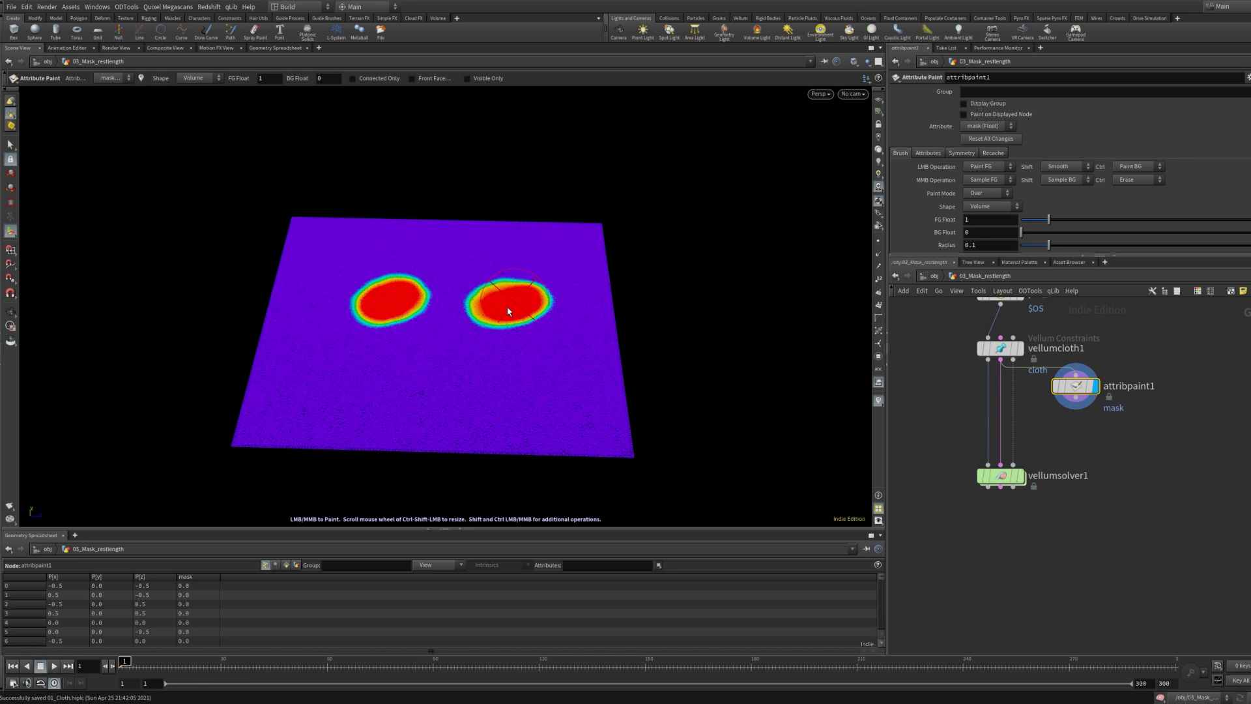
{"action": "mouse_move", "coordinate": [352, 364]}
{"action": "left_mouse_down"}
{"action": "mouse_move", "coordinate": [552, 365]}
{"action": "mouse_move", "coordinate": [350, 377]}
{"action": "left_mouse_up"}
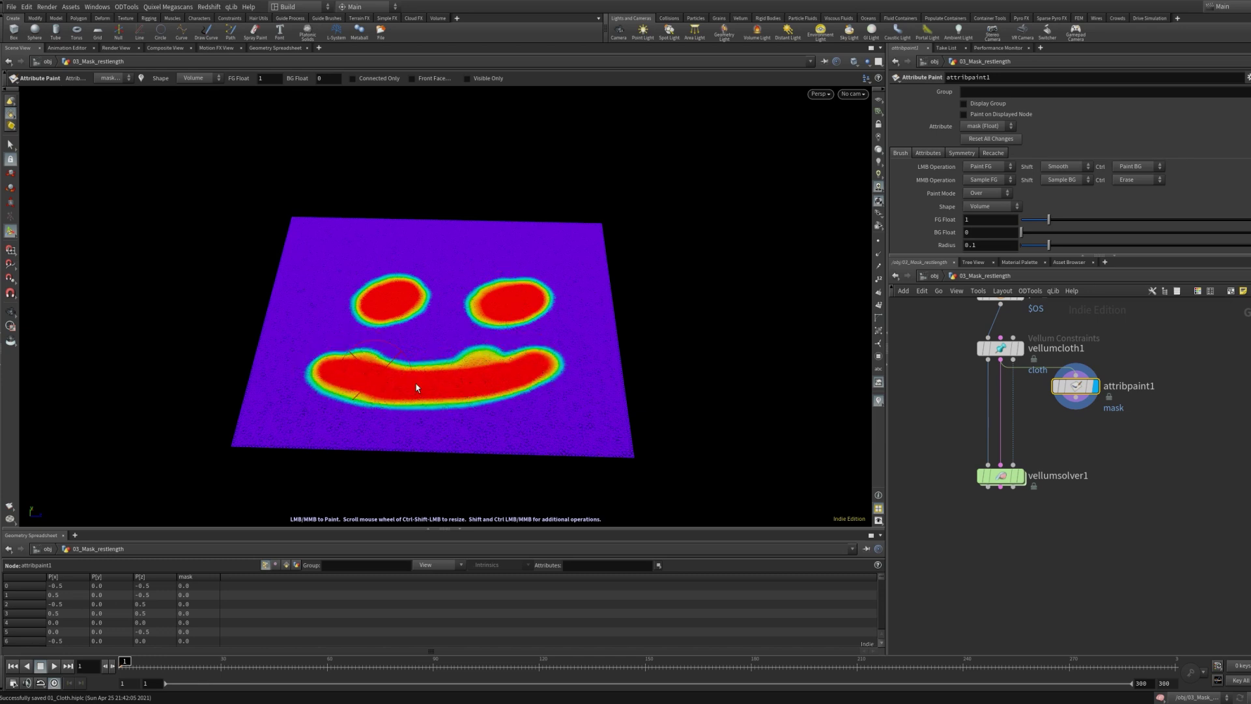
Add an Attribute Promote node that promotes mask from points to primitives.
{"action": "key", "text": "Tab"}
{"action": "type", "text": "attribpro"}
{"action": "key", "text": "Return"}
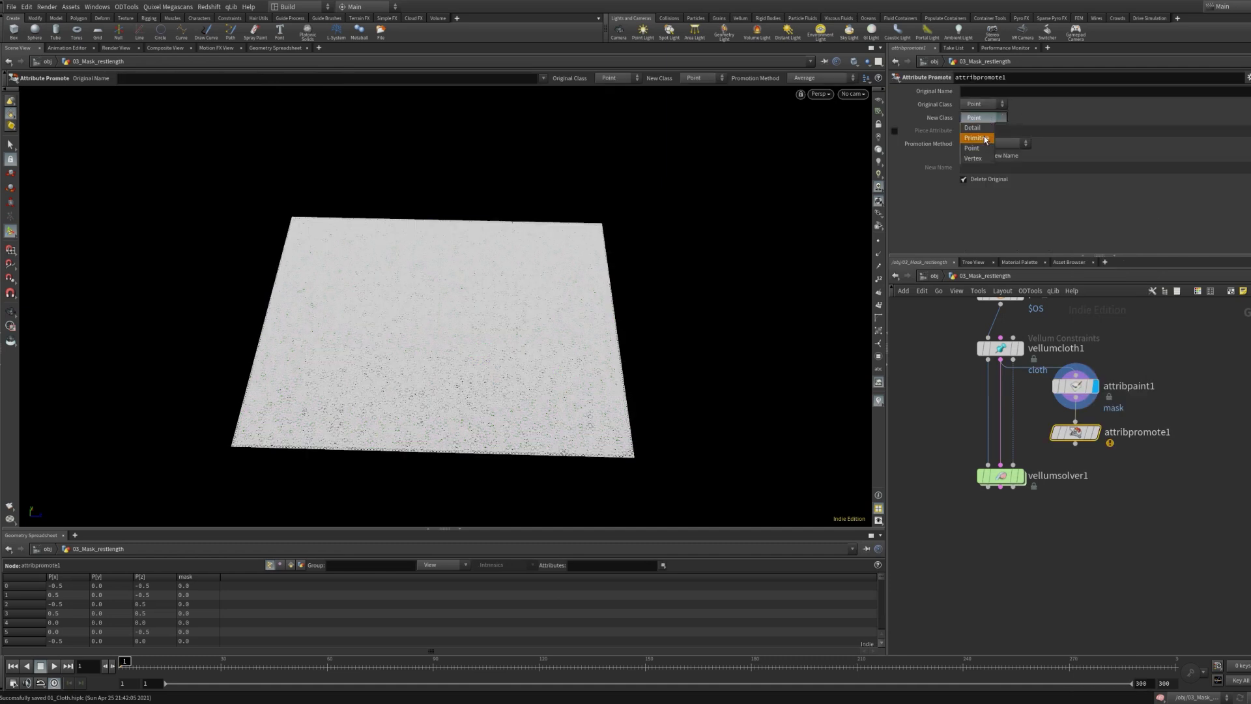
{"action": "type", "text": "mask"}
{"action": "middle_click_drag", "start_coordinate": [1169, 453], "coordinate": [1178, 399]}
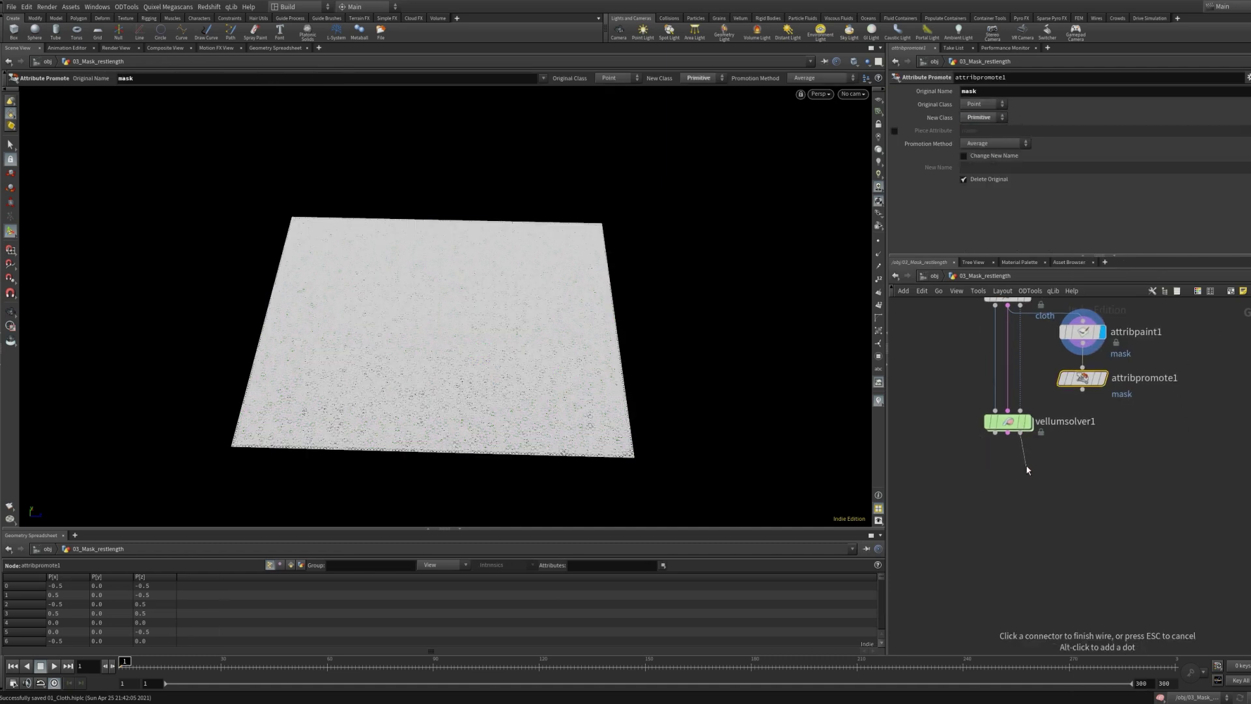
{"action": "key", "text": "Tab"}
{"action": "type", "text": "wr"}
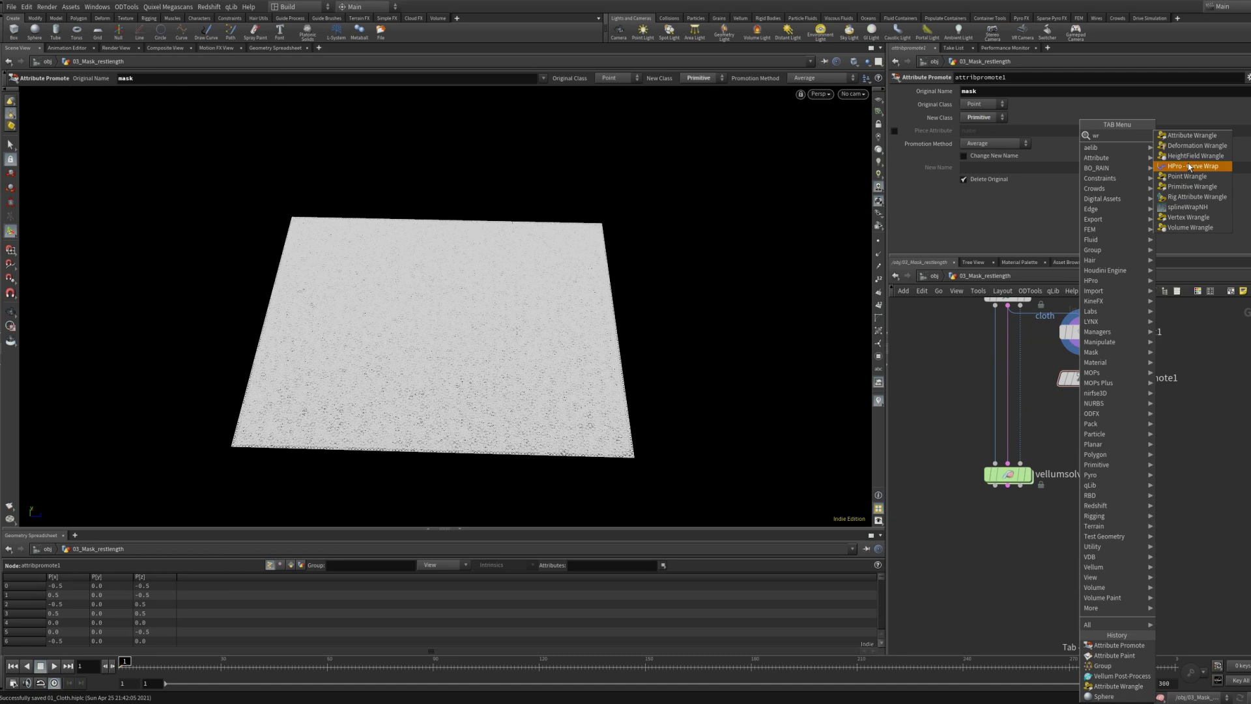
Add a primitive wrangle setting f@restlength = f@restlengthorig * fit01(f@mask, 1, 2), wired into the solver.
{"action": "left_click", "coordinate": [1165, 187]}
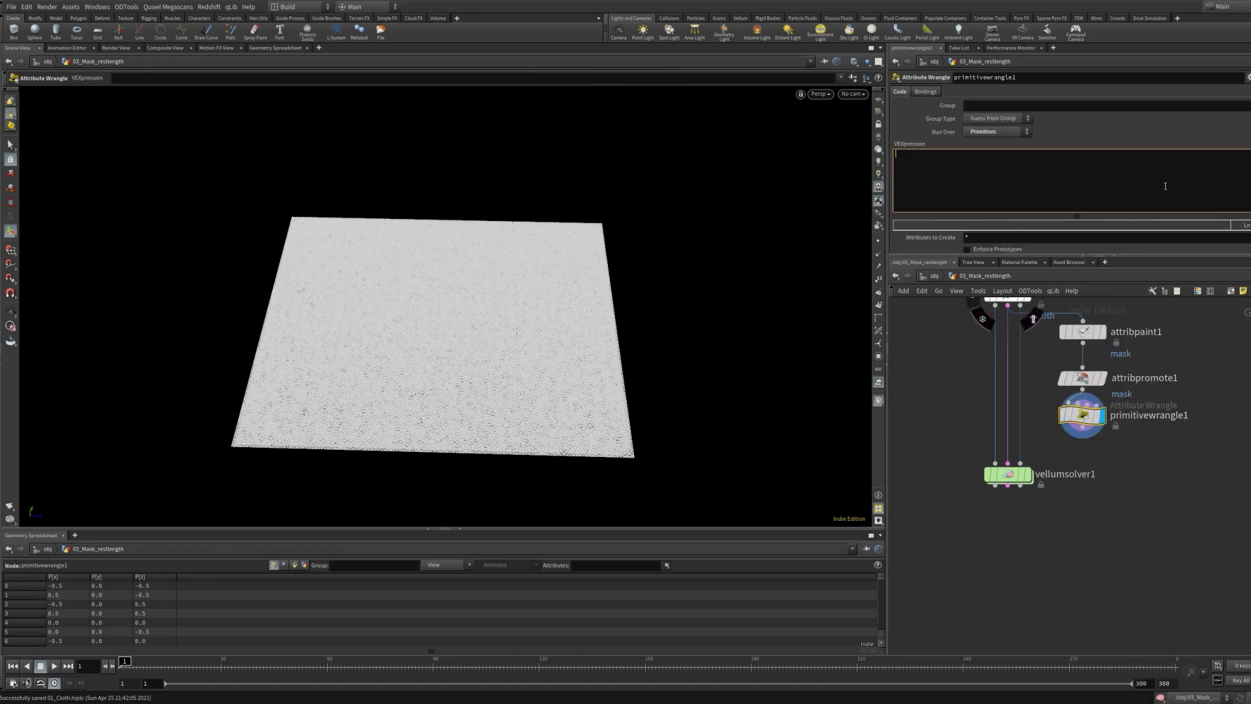
{"action": "type", "text": "f@restlength = f@re"}
{"action": "type", "text": "stlengthorig * fit01(f"}
{"action": "type", "text": "@mask"}
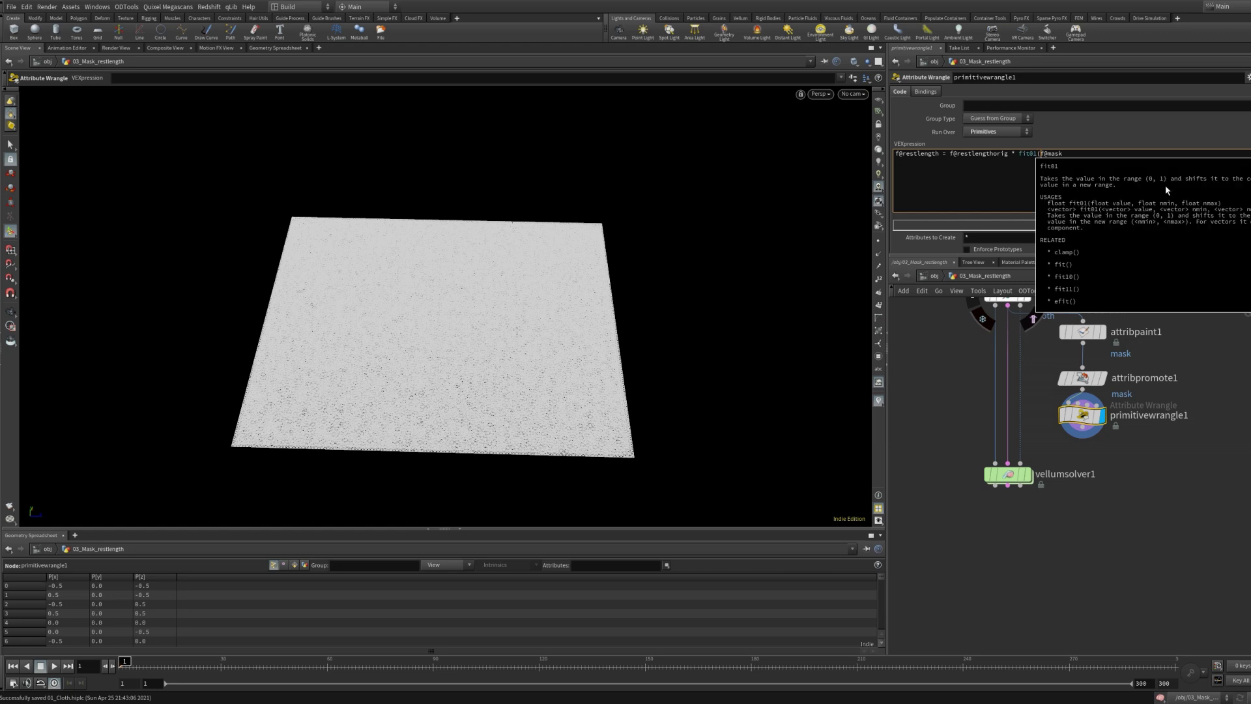
{"action": "key", "text": "End"}
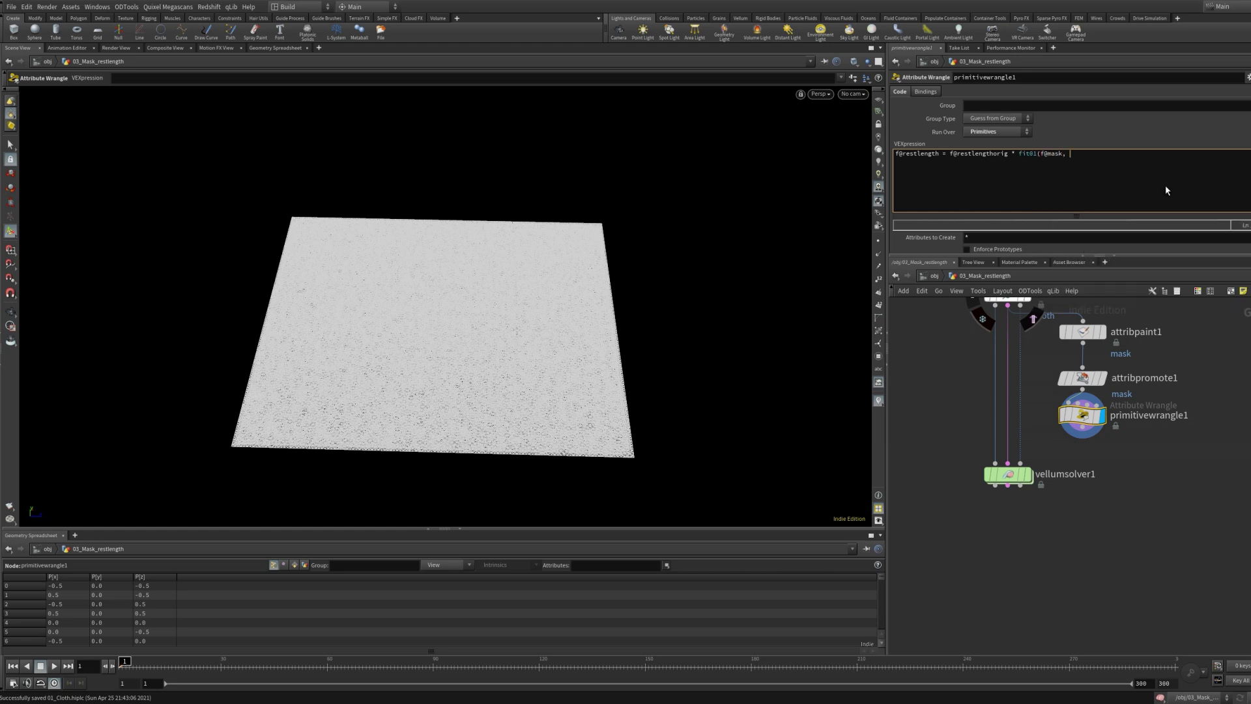
{"action": "type", "text": "1, 2)"}
{"action": "type", "text": ";"}
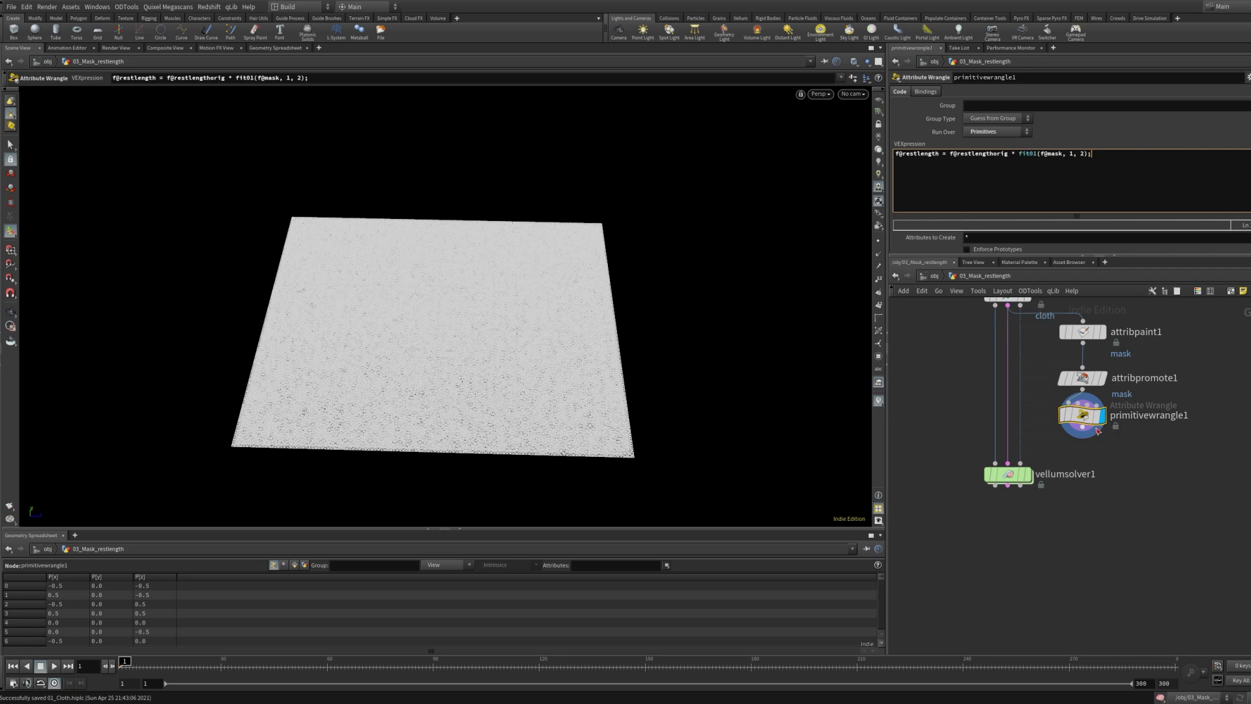
{"action": "left_click", "coordinate": [1021, 306]}
{"action": "left_click", "coordinate": [1008, 463]}
Play the sim and add a Vellum Post-Process with spatial blur 0.25 and Loop subdivision.
{"action": "key", "text": "Up"}
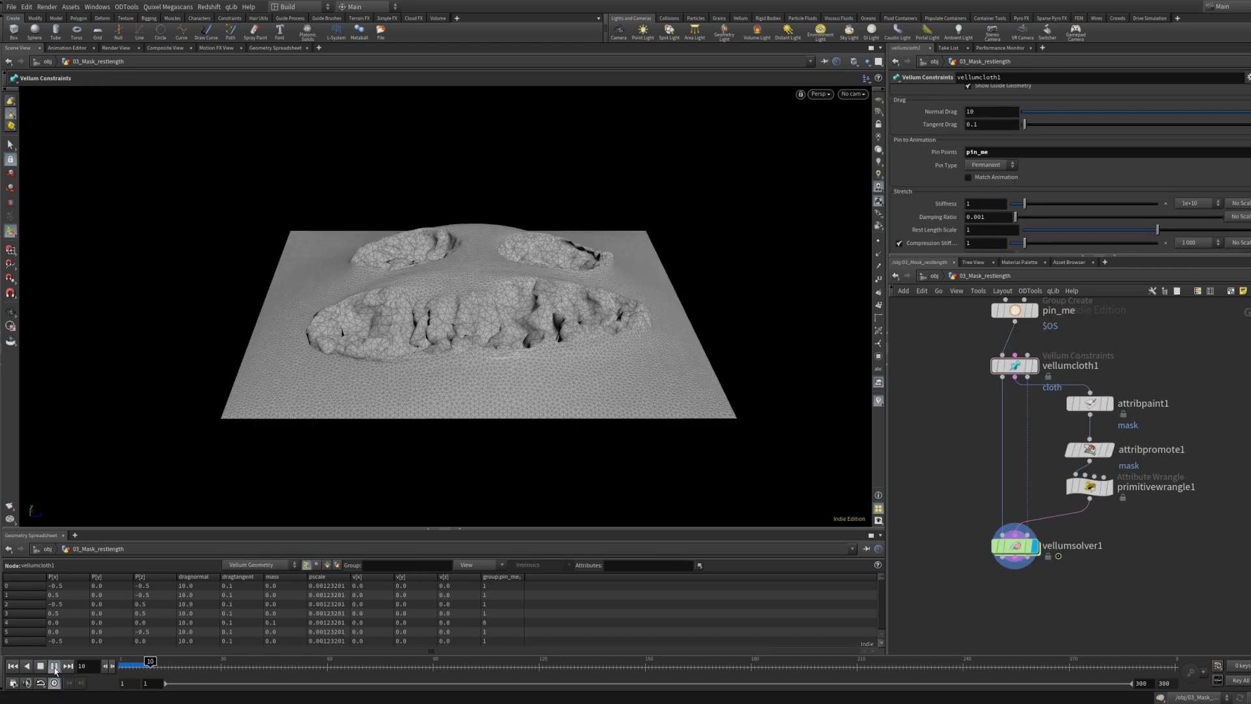
{"action": "key", "text": "Tab"}
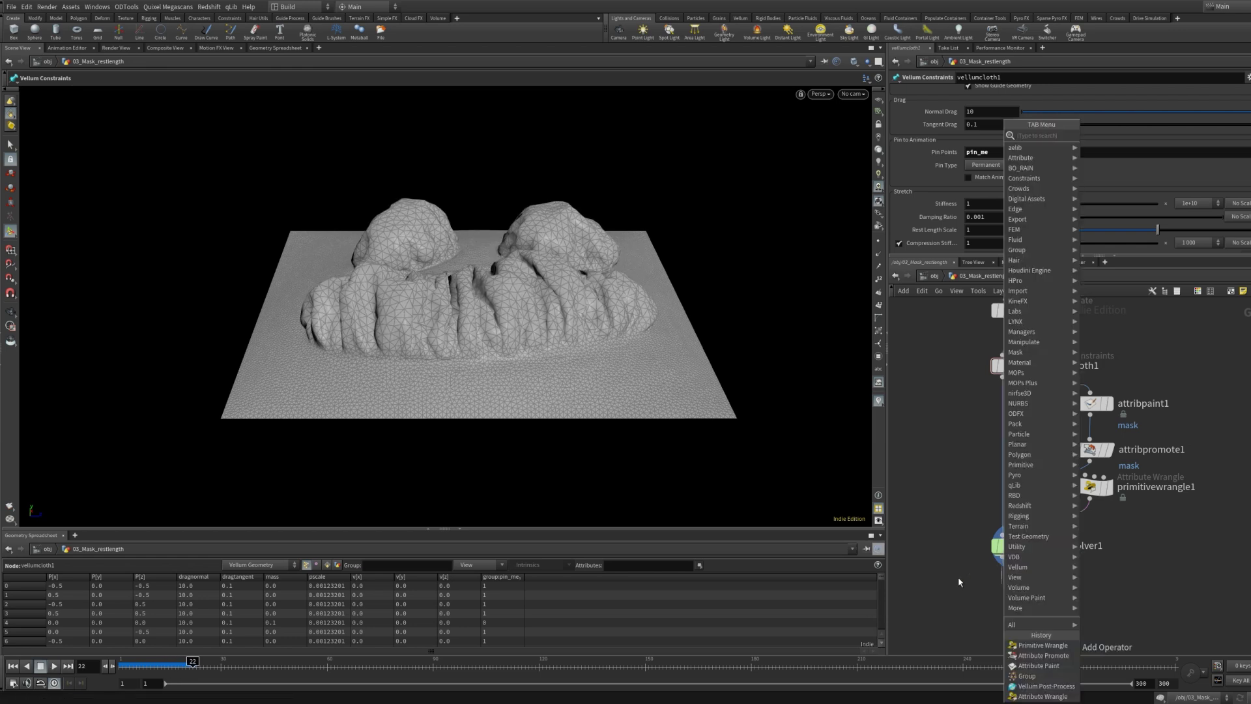
{"action": "key", "text": "Return"}
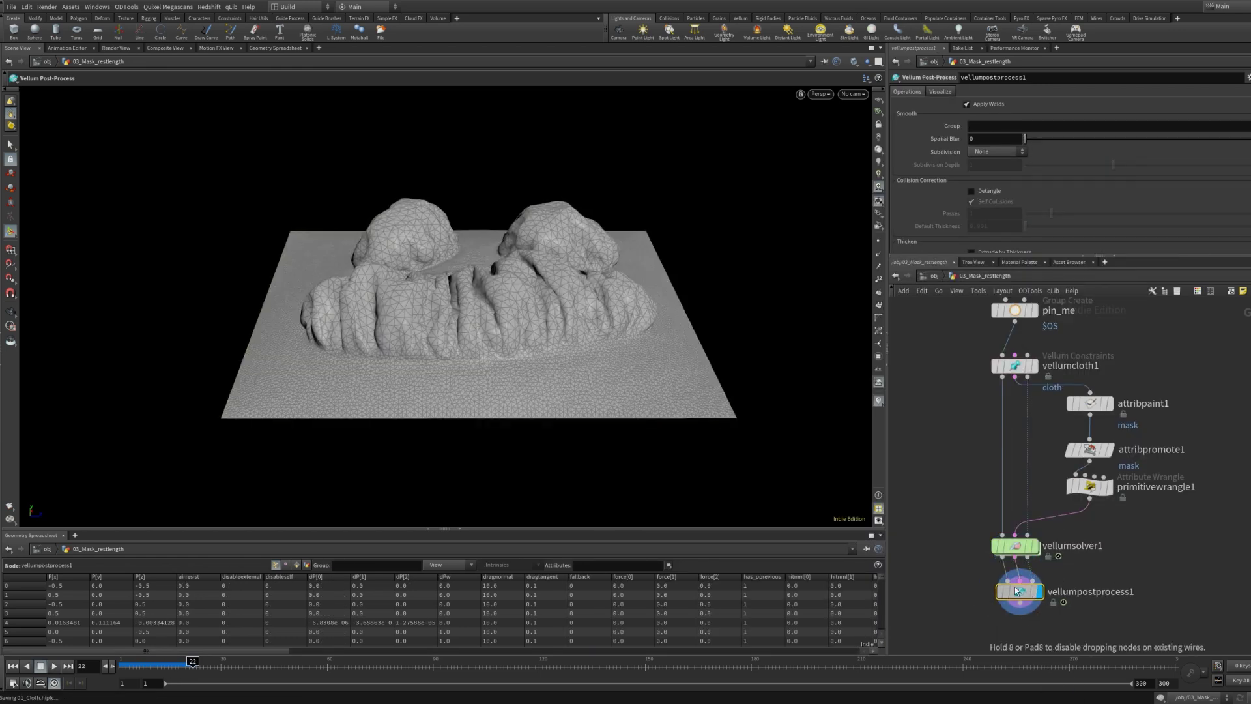
{"action": "type", "text": "25"}
{"action": "key", "text": "Return"}
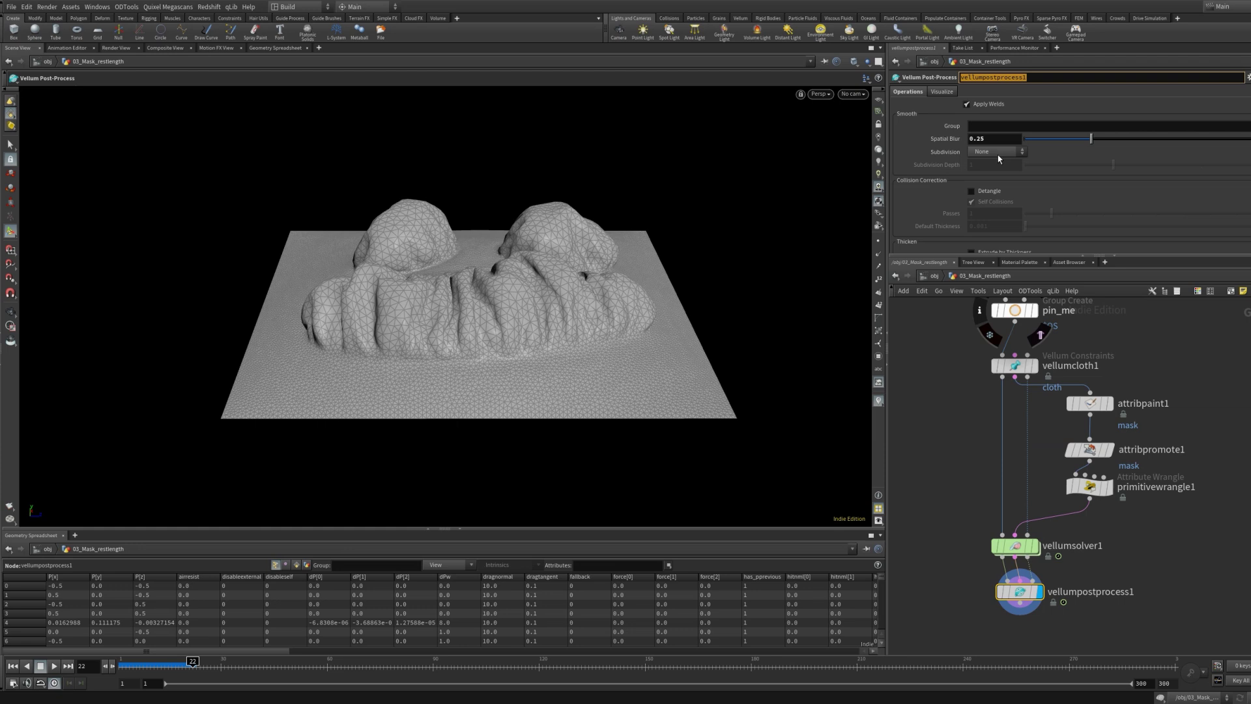
{"action": "left_click", "coordinate": [997, 152]}
{"action": "left_click", "coordinate": [997, 163]}
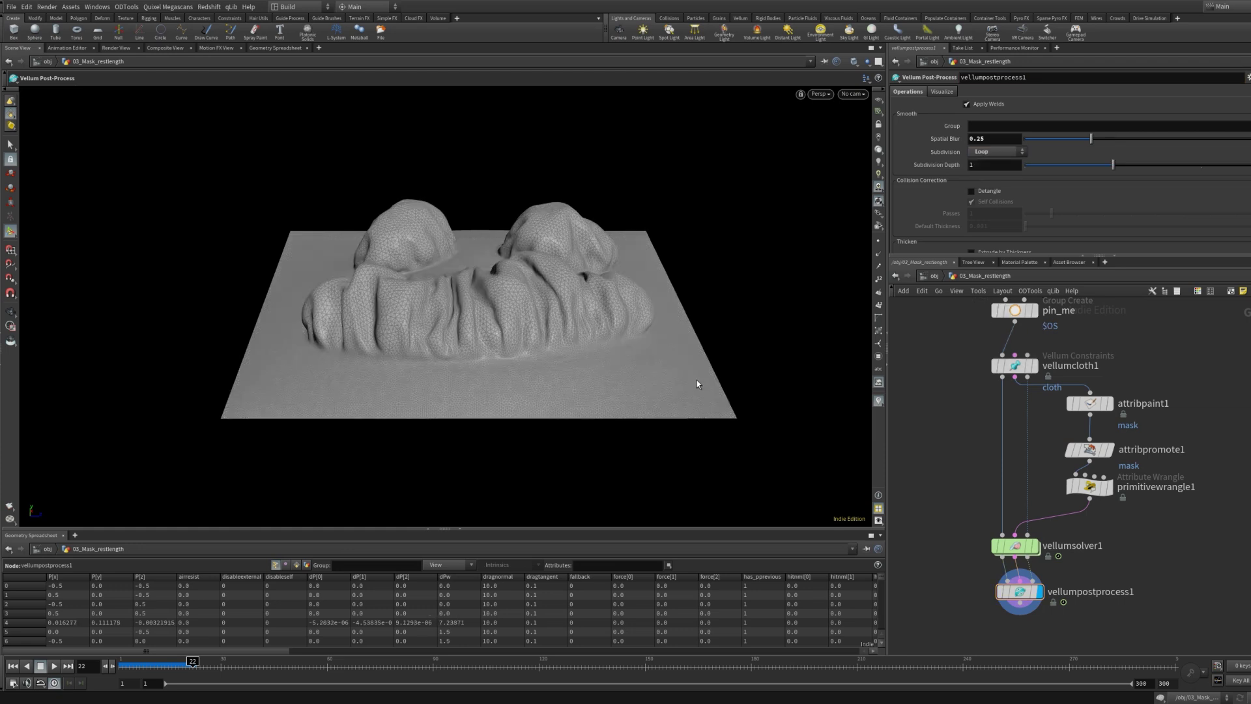
Show the cloth smooth shaded and orbit to look down on it.
{"action": "key", "text": "shift+w"}
{"action": "key", "text": "Escape"}
{"action": "left_click_drag", "start_coordinate": [558, 271], "coordinate": [525, 431]}
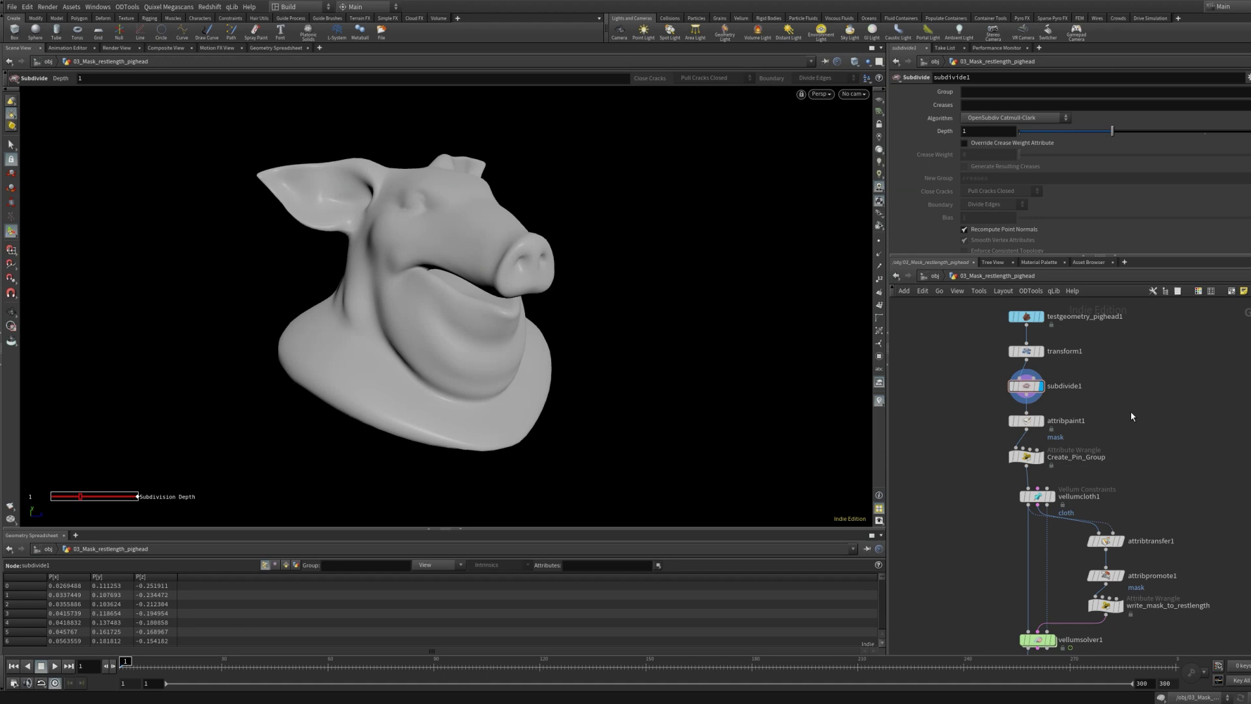
Display attribpaint1 to show the pig head's painted mask colours, orbiting around the head.
{"action": "left_click", "coordinate": [997, 431]}
{"action": "key", "text": "Return"}
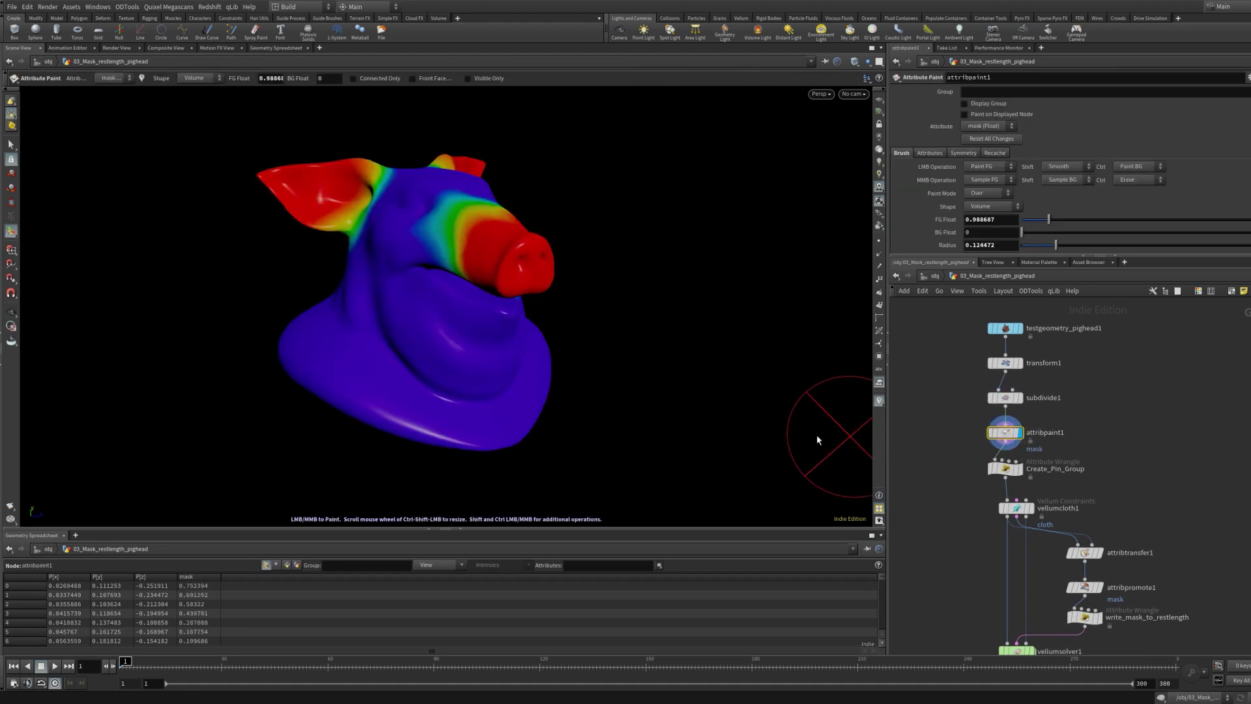
{"action": "key", "text": "Escape"}
{"action": "mouse_move", "coordinate": [460, 312]}
{"action": "left_mouse_down"}
{"action": "mouse_move", "coordinate": [456, 288]}
{"action": "mouse_move", "coordinate": [440, 312]}
{"action": "left_mouse_up"}
{"action": "key", "text": "Return"}
{"action": "middle_click_drag", "start_coordinate": [978, 459], "coordinate": [983, 419]}
Expose Create_Pin_Group's mask threshold as a slider, set it to 0.47, and save.
{"action": "left_click_drag", "start_coordinate": [968, 416], "coordinate": [1041, 442]}
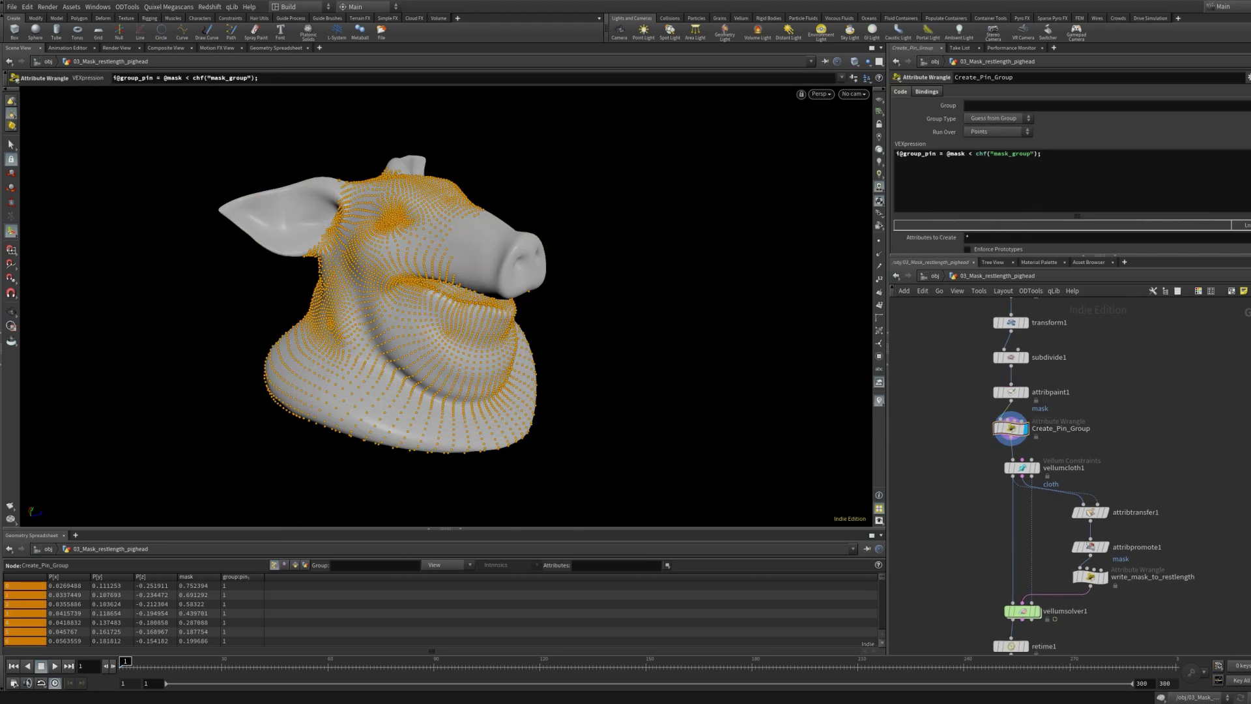
{"action": "left_click", "coordinate": [1246, 225]}
{"action": "left_click_drag", "start_coordinate": [1236, 247], "coordinate": [1037, 264]}
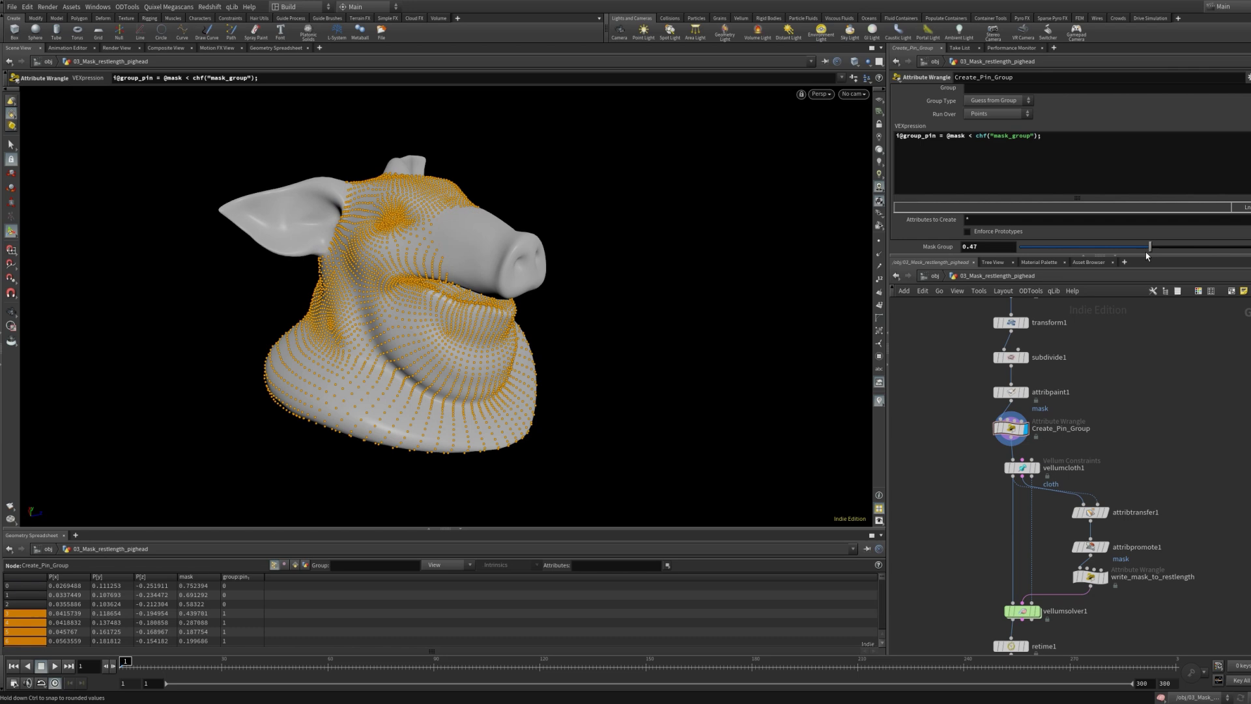
{"action": "key", "text": "ctrl+s"}
Inspect the transfer, promote and rest-length wrangle nodes, then play vellumsolver1's simulation.
{"action": "middle_click_drag", "start_coordinate": [1087, 502], "coordinate": [1076, 431]}
{"action": "left_click", "coordinate": [1075, 429]}
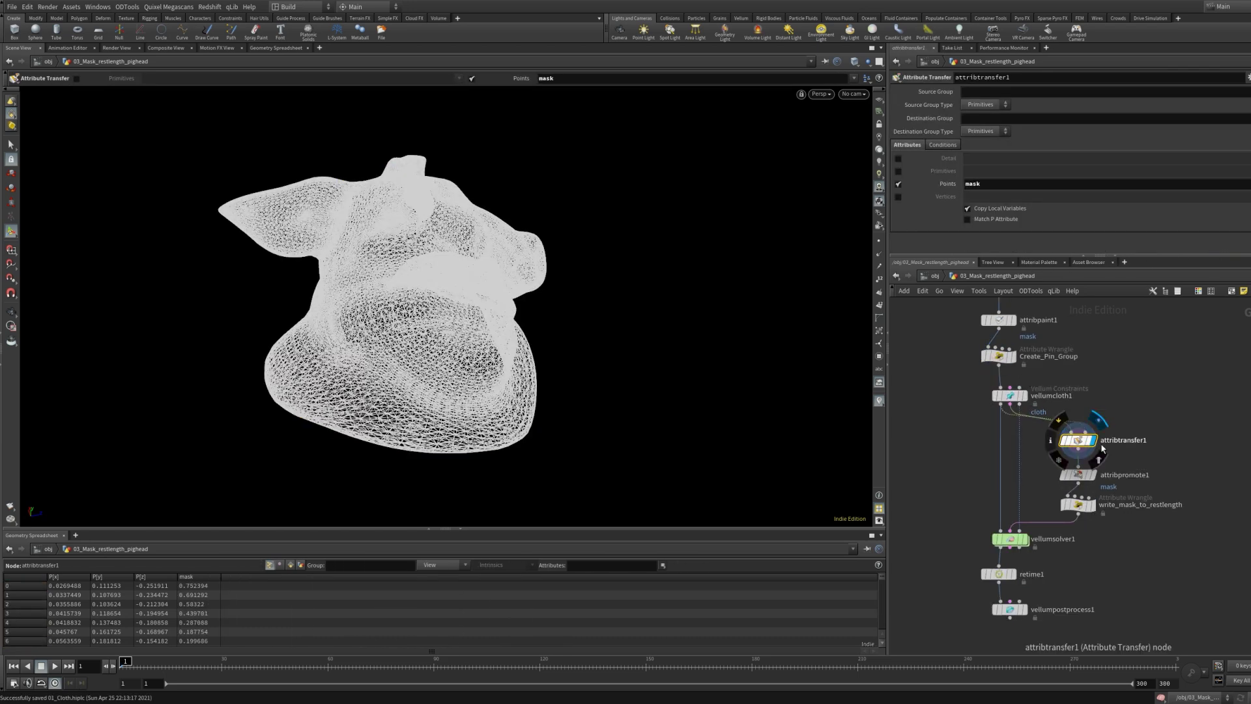
{"action": "left_click", "coordinate": [1078, 474]}
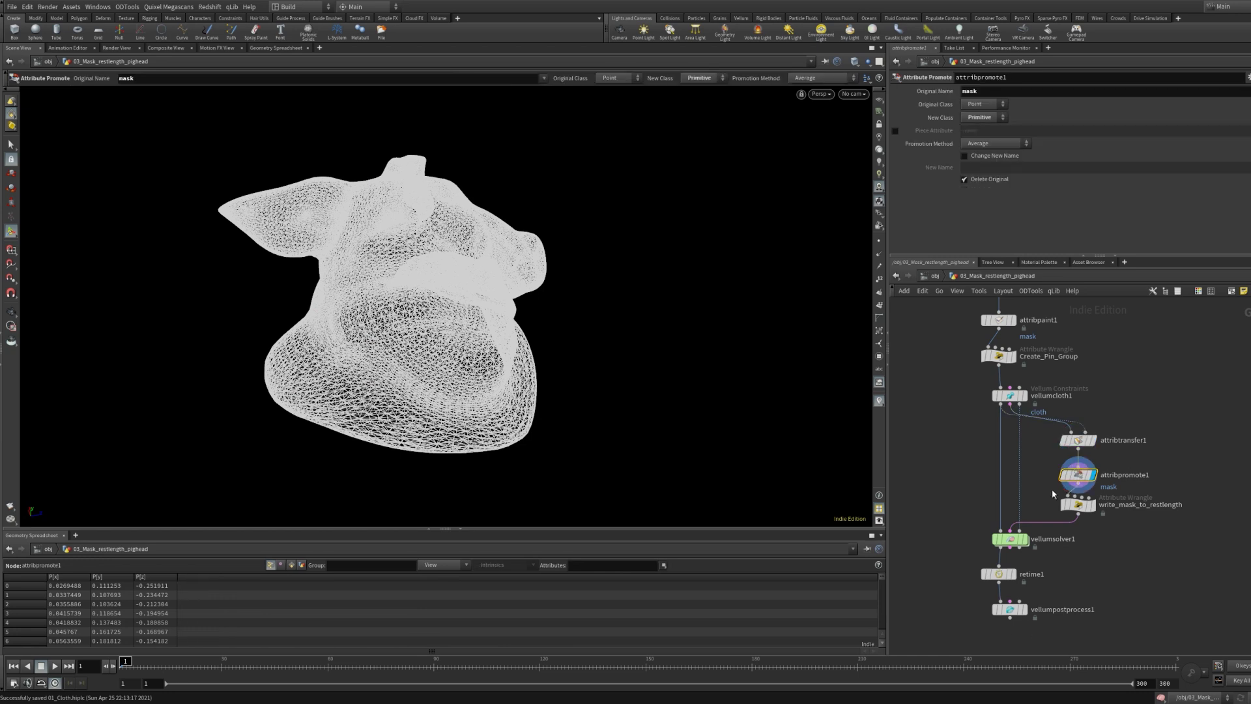
{"action": "middle_click_drag", "start_coordinate": [1051, 489], "coordinate": [1044, 473]}
{"action": "left_click", "coordinate": [1083, 490]}
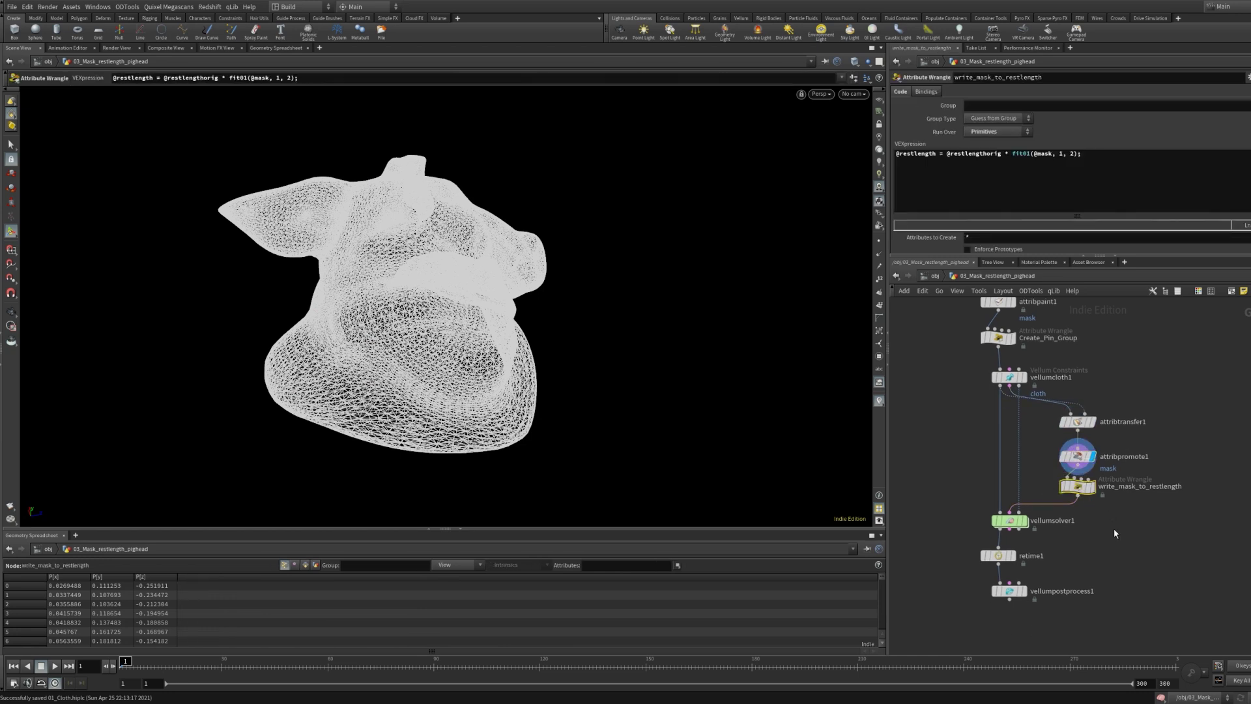
{"action": "left_click", "coordinate": [1021, 520]}
{"action": "left_click", "coordinate": [56, 666]}
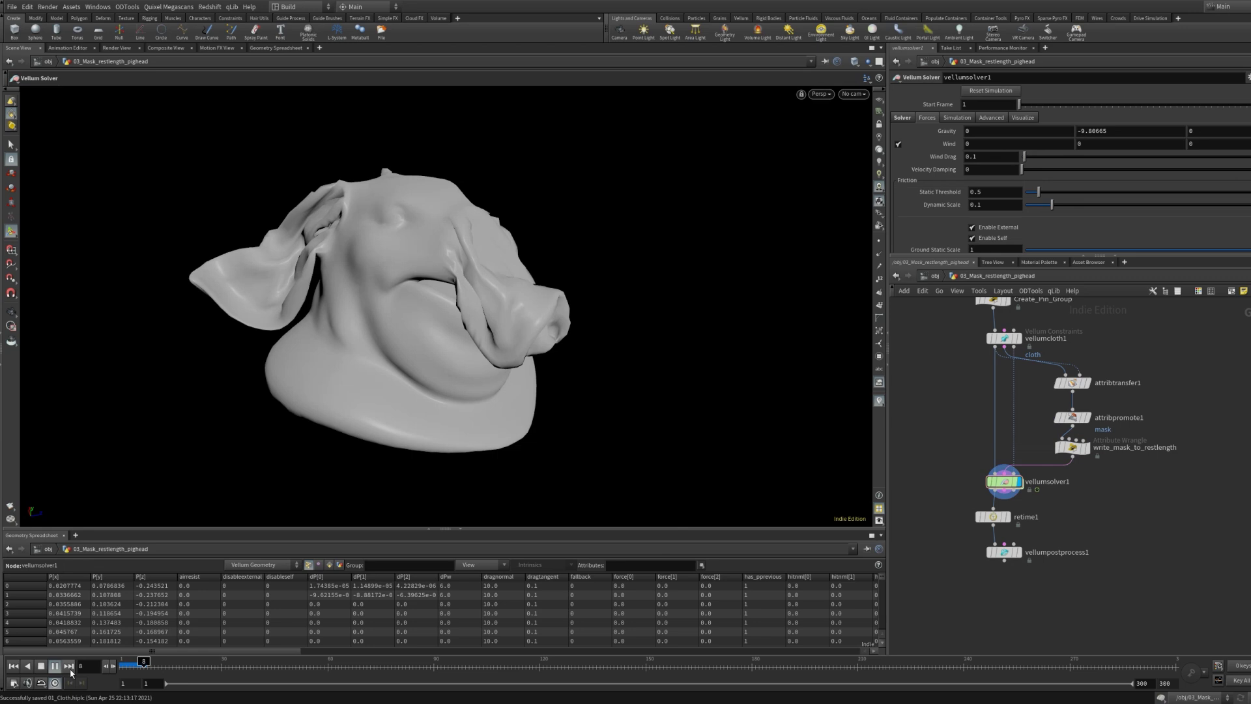